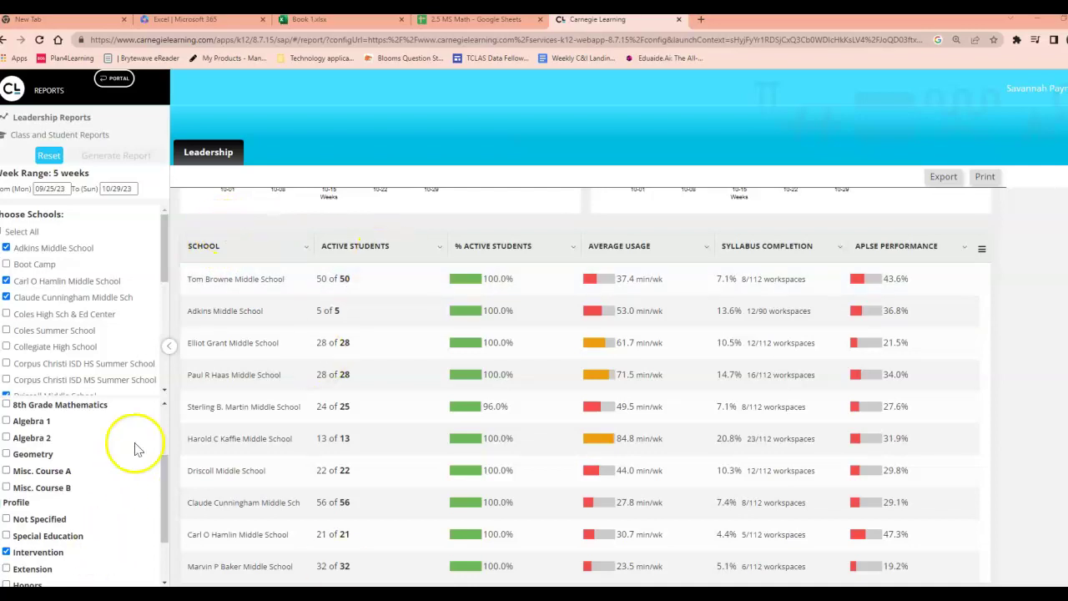
Switch from the Carnegie Learning report to the Book 1.xlsx workbook in Excel for the web
drag(1067, 210, 0, 207)
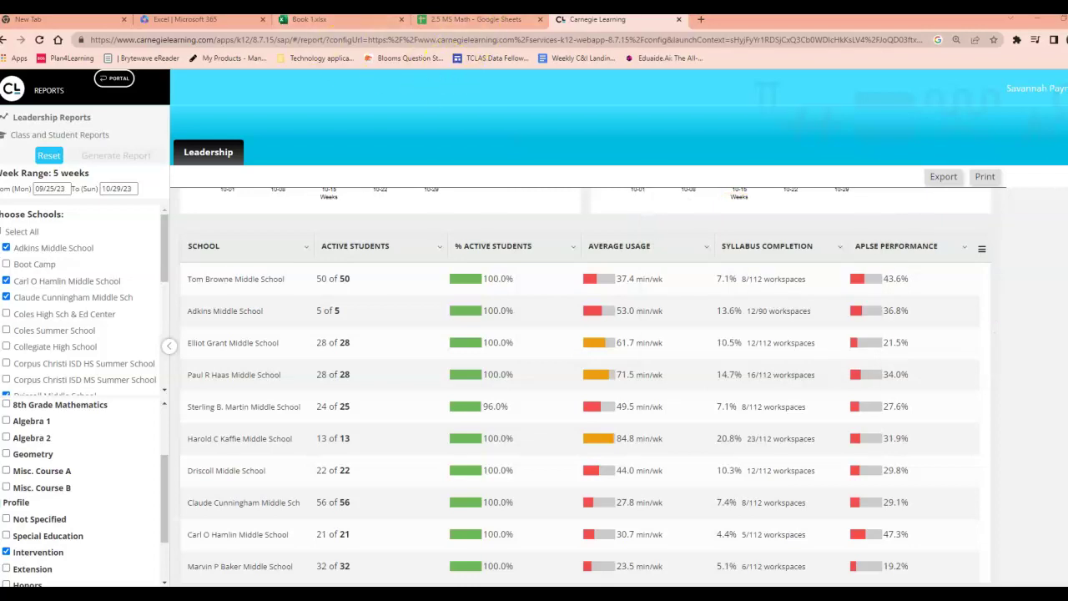
click(174, 19)
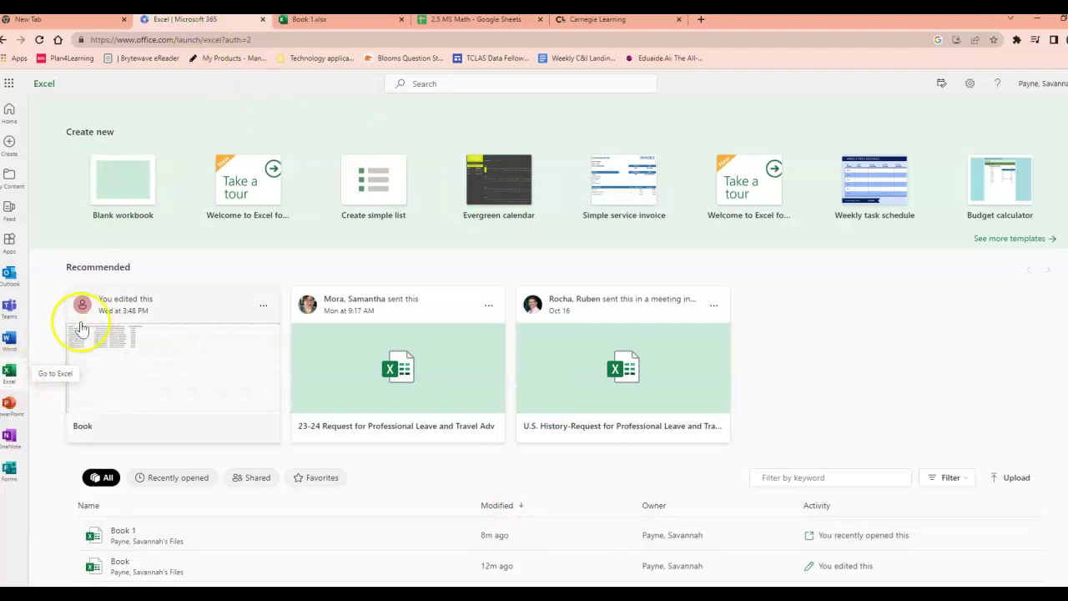
click(125, 178)
click(324, 25)
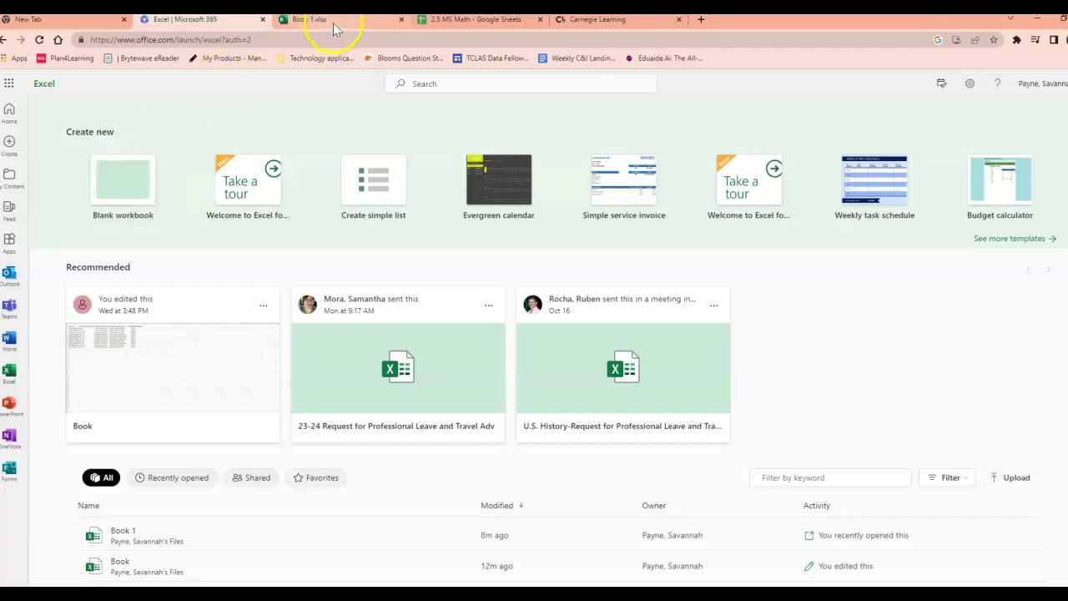
click(342, 24)
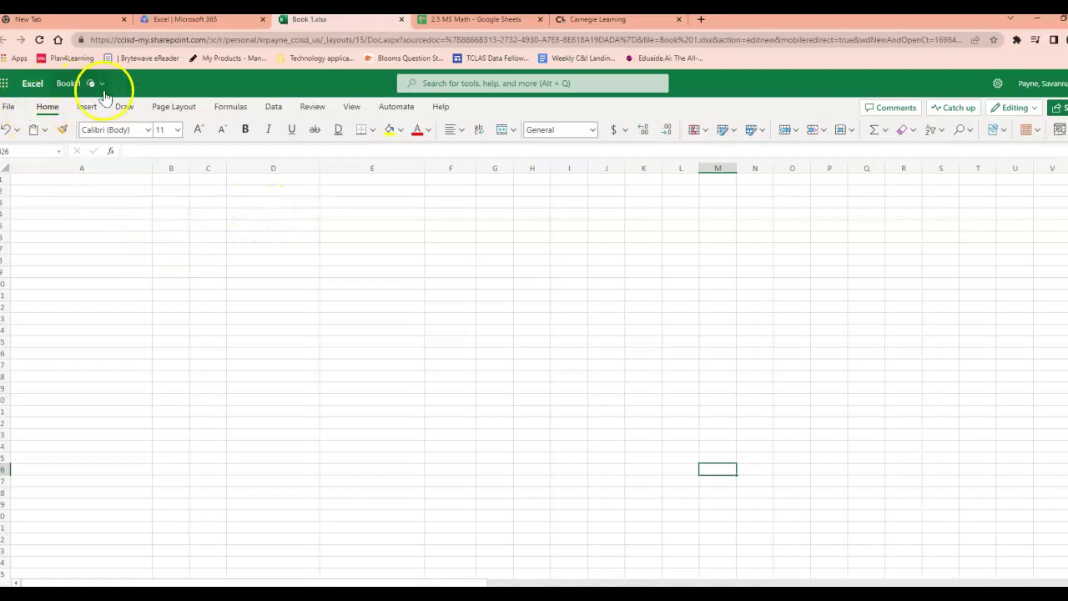
Load the r6 10.27 image from the Mathia folder as data from a picture
click(272, 108)
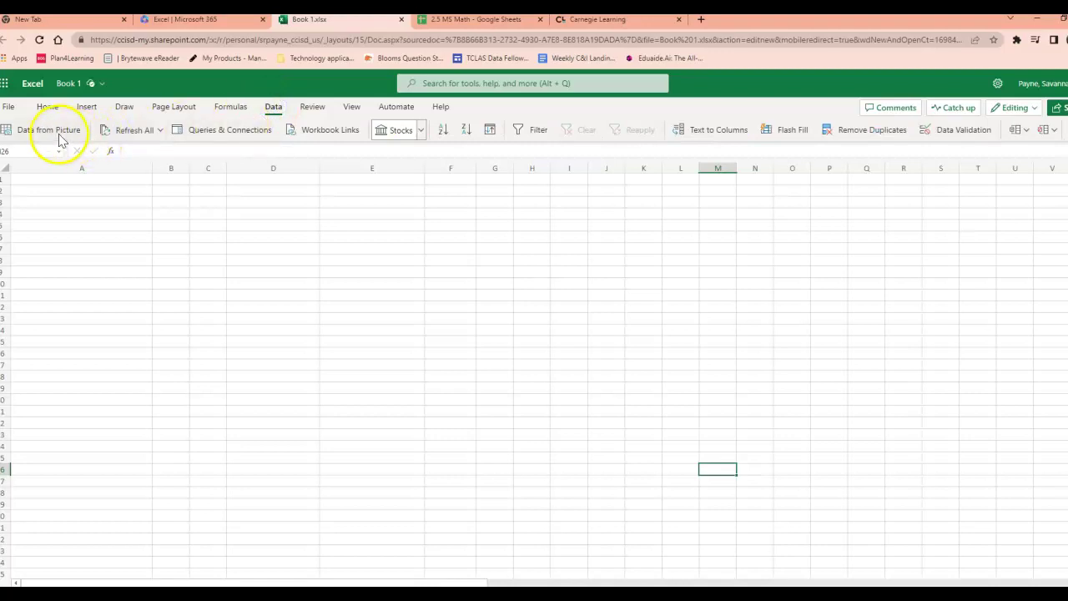
click(52, 131)
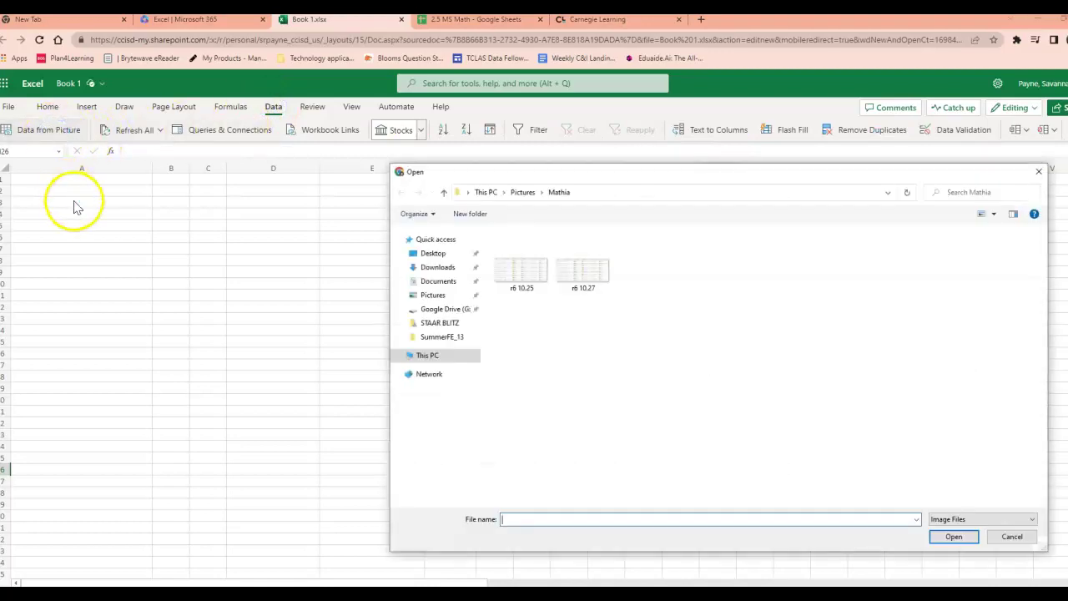
click(588, 278)
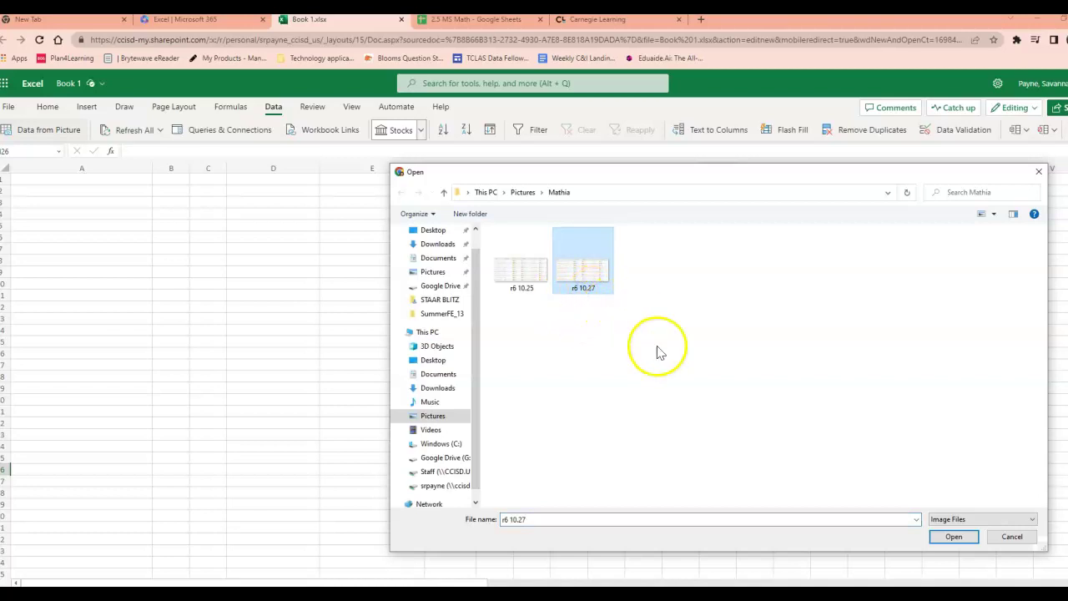
click(952, 537)
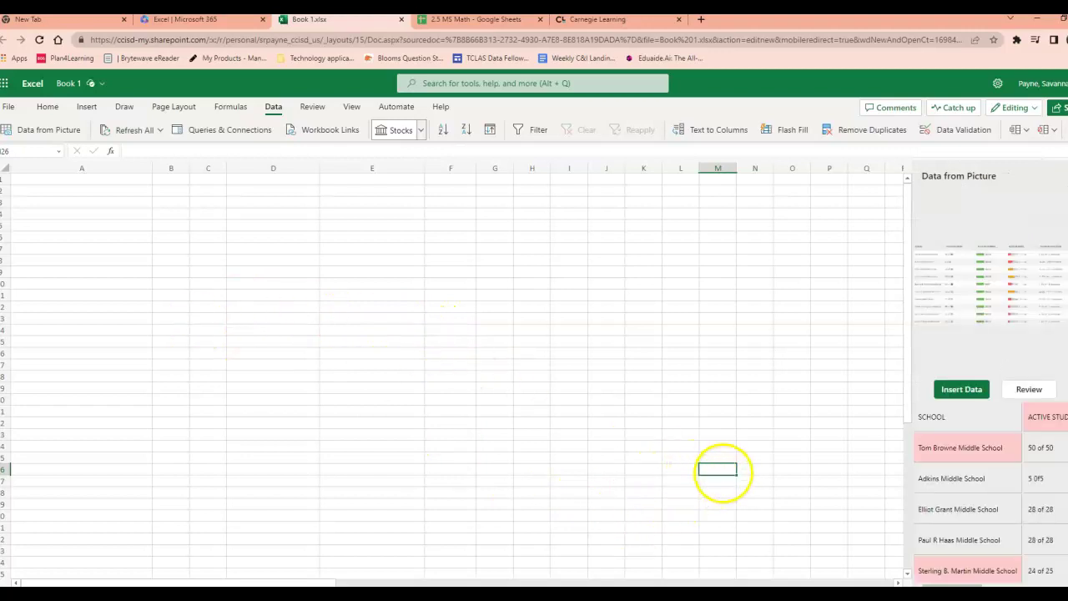
Correct the third school's flagged syllabus completion to "10.5% 12/112 workspaces" and insert the picture data at cell A1 without reviewing the remaining items
click(89, 186)
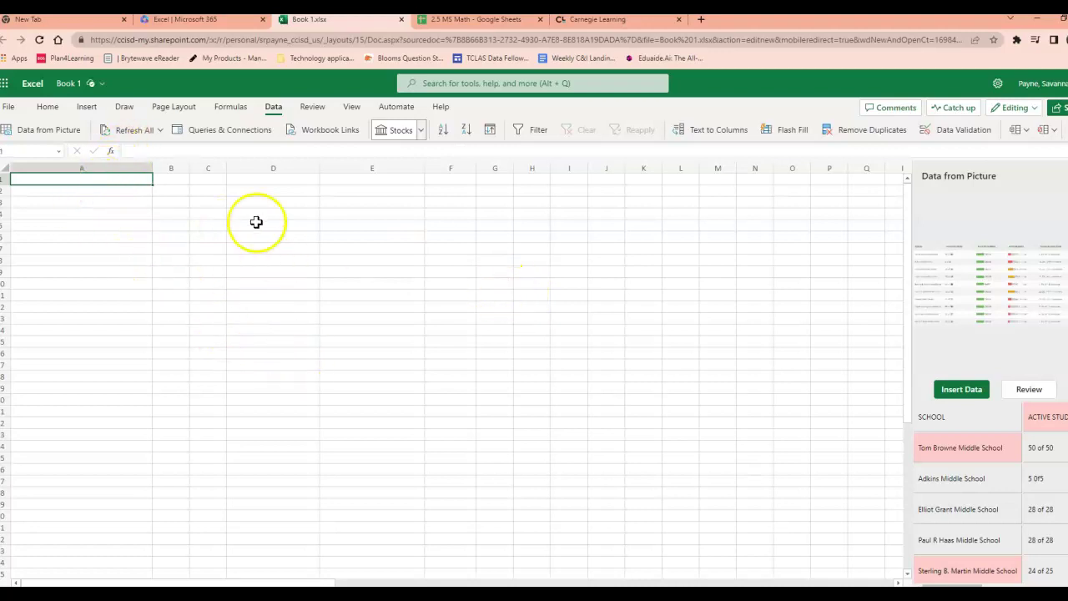
click(961, 391)
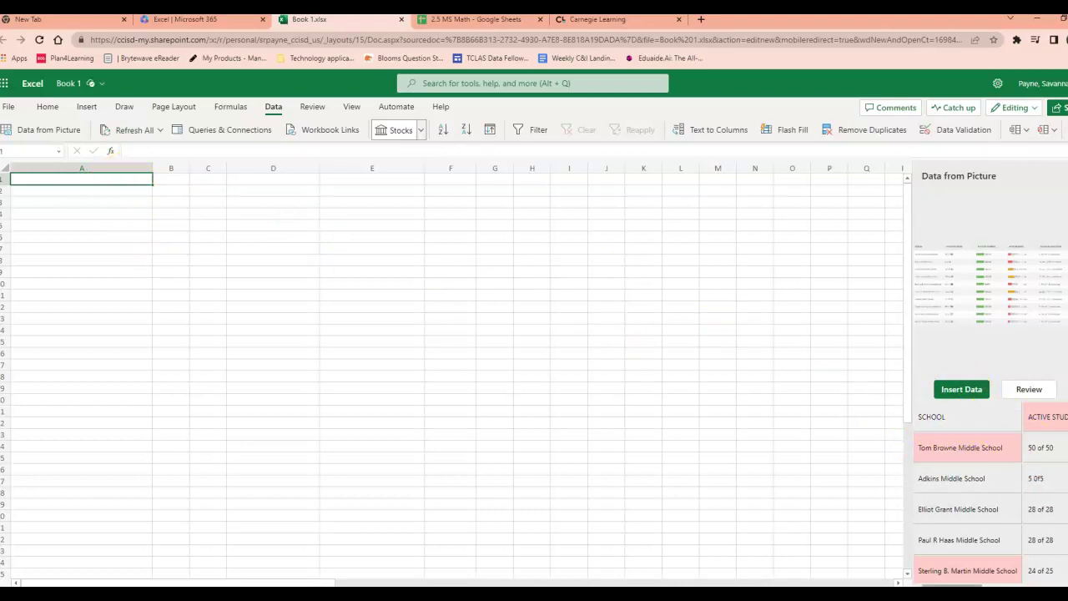
scroll(990, 495, right, 5)
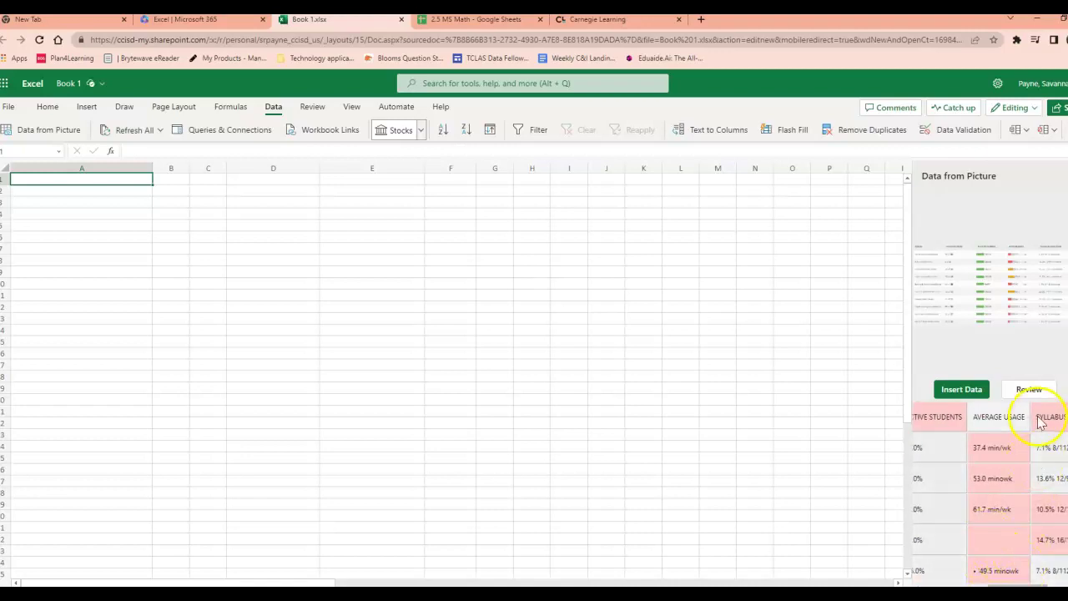
scroll(990, 495, right, 3)
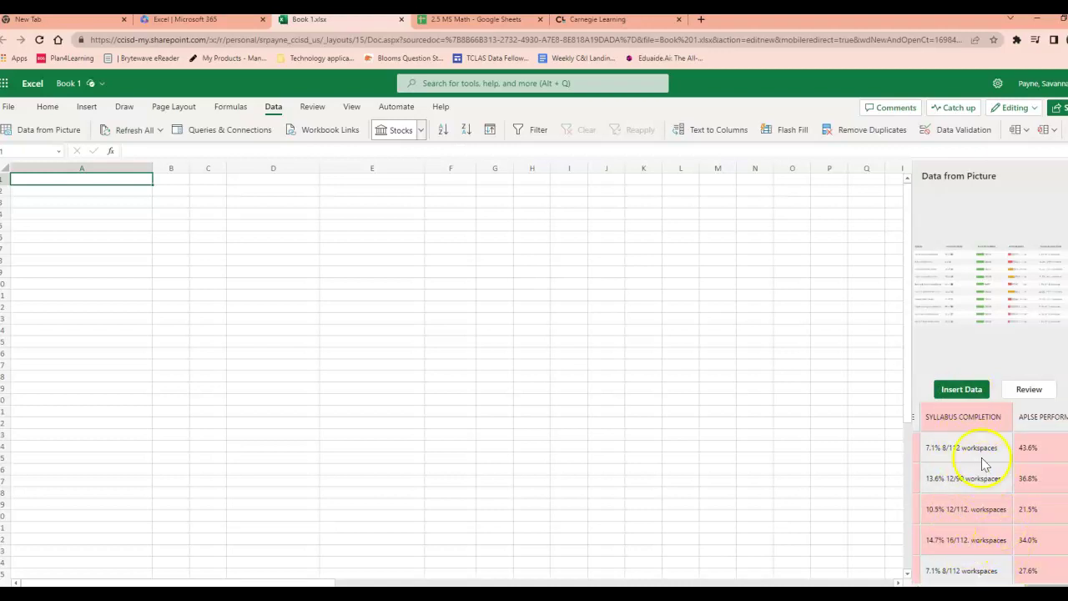
mouse_move(969, 519)
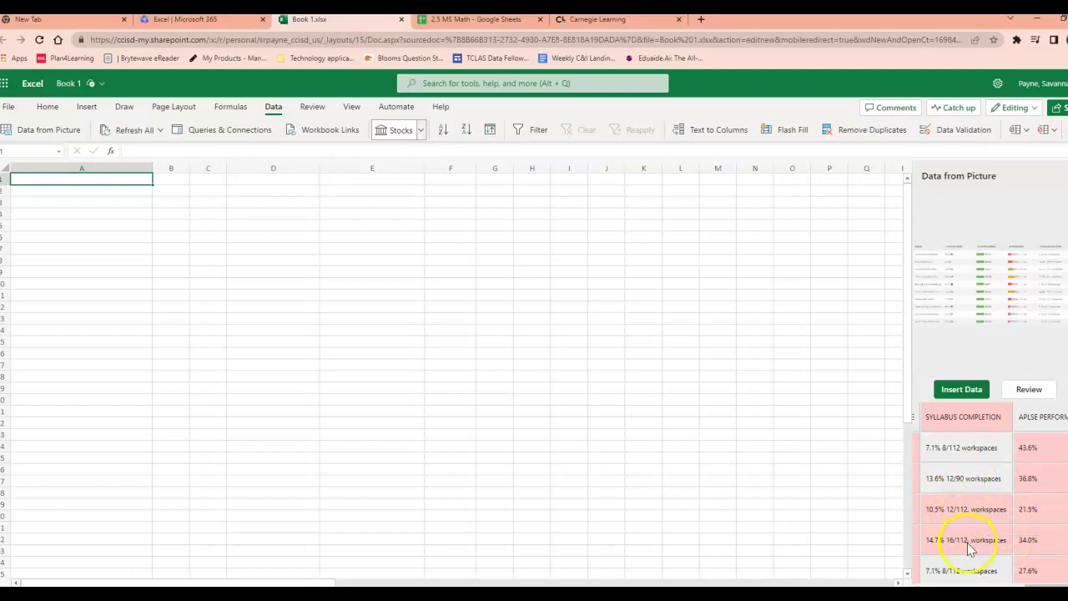
click(976, 511)
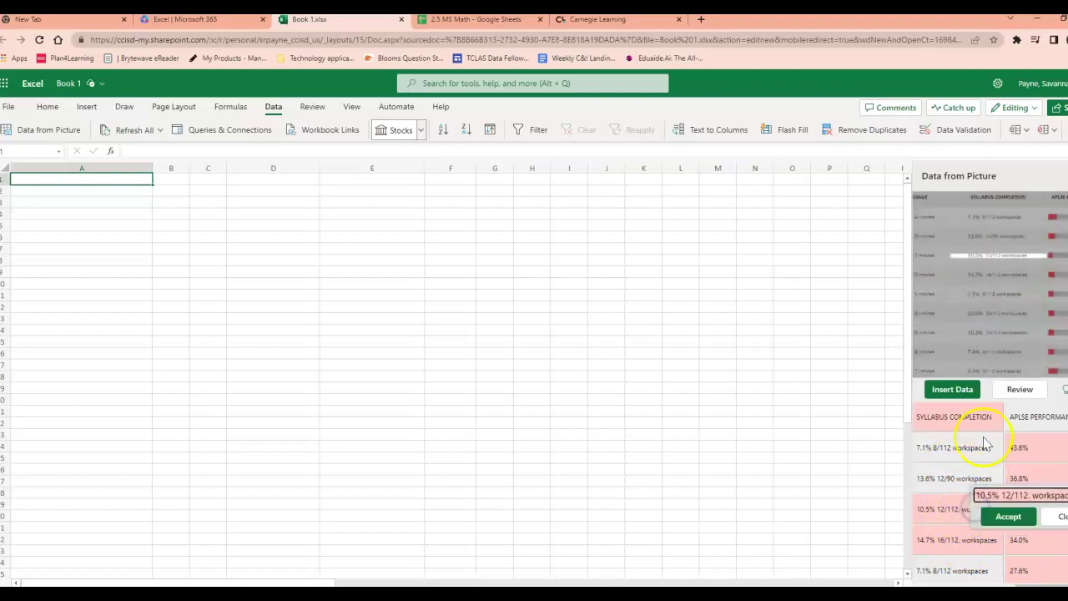
click(1009, 519)
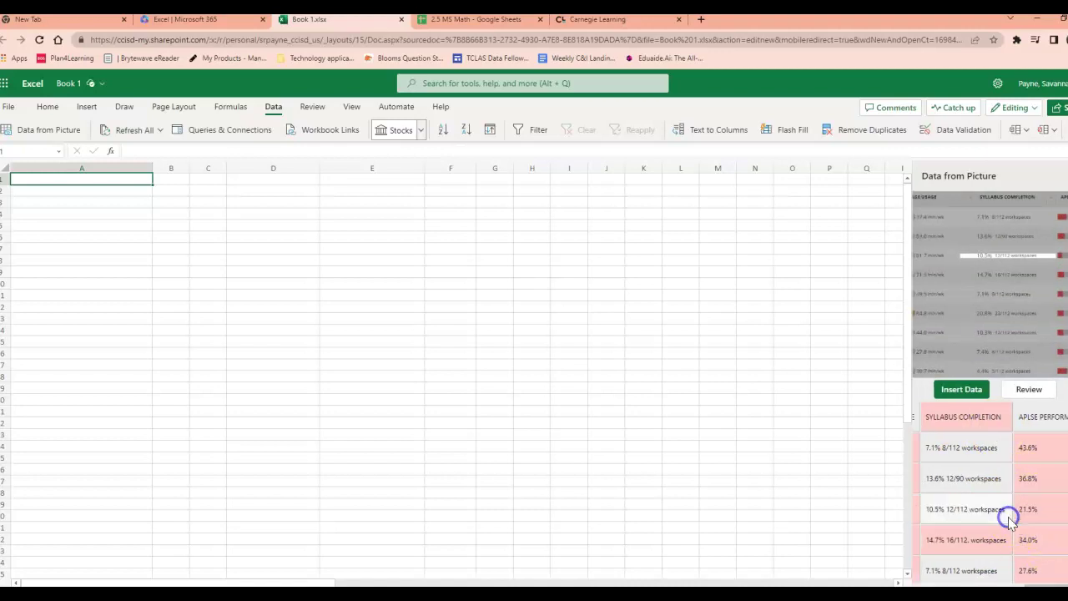
click(964, 391)
click(959, 501)
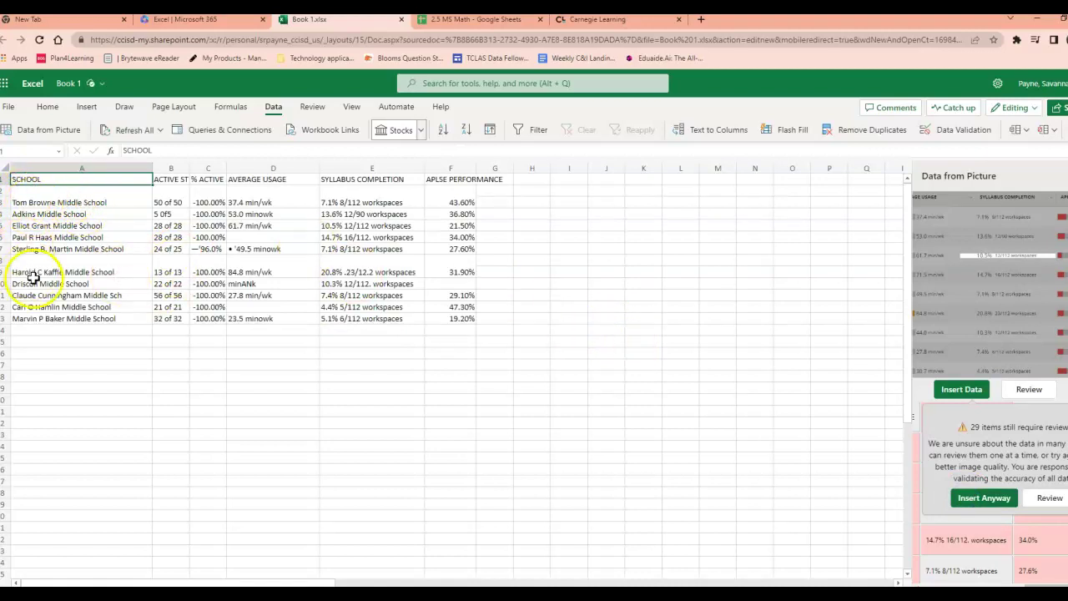
Widen the Active Students column to fit its header and correct the Adkins Middle School entry to "5 of 5"
click(69, 197)
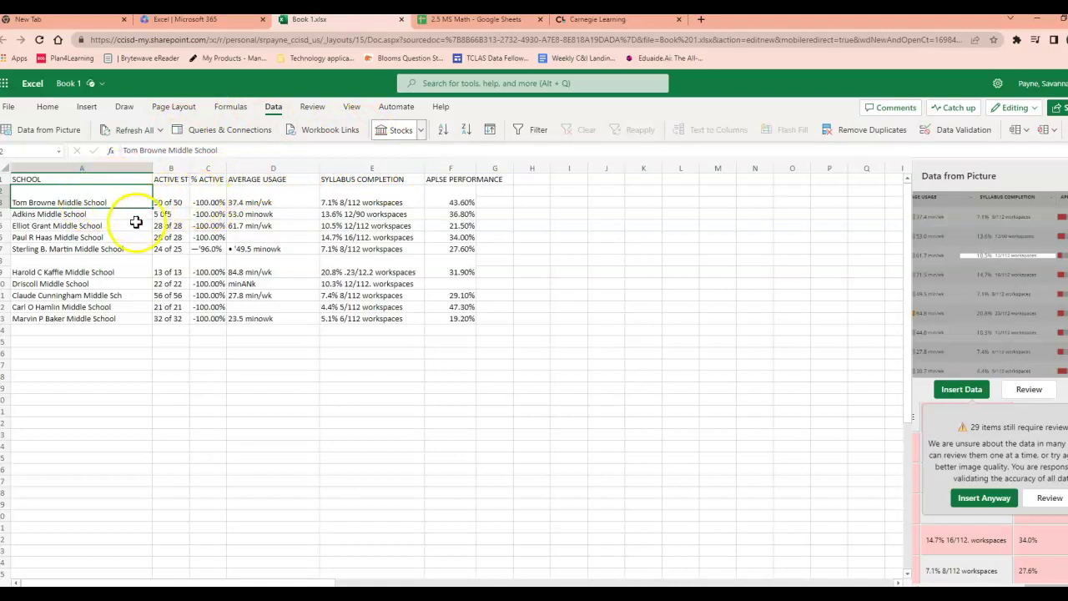
drag(190, 168, 224, 168)
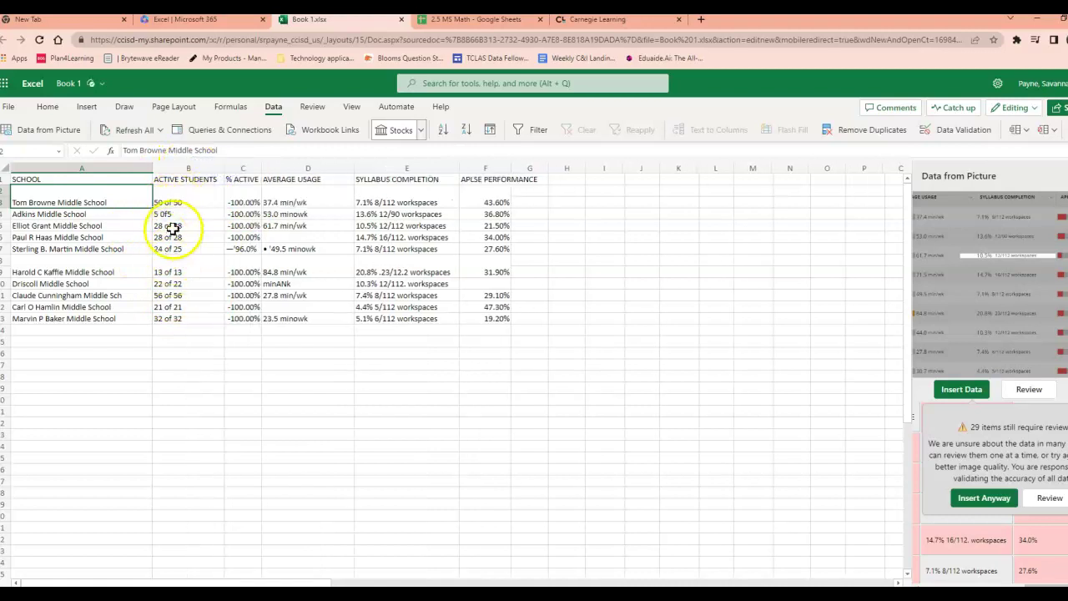
double_click(167, 215)
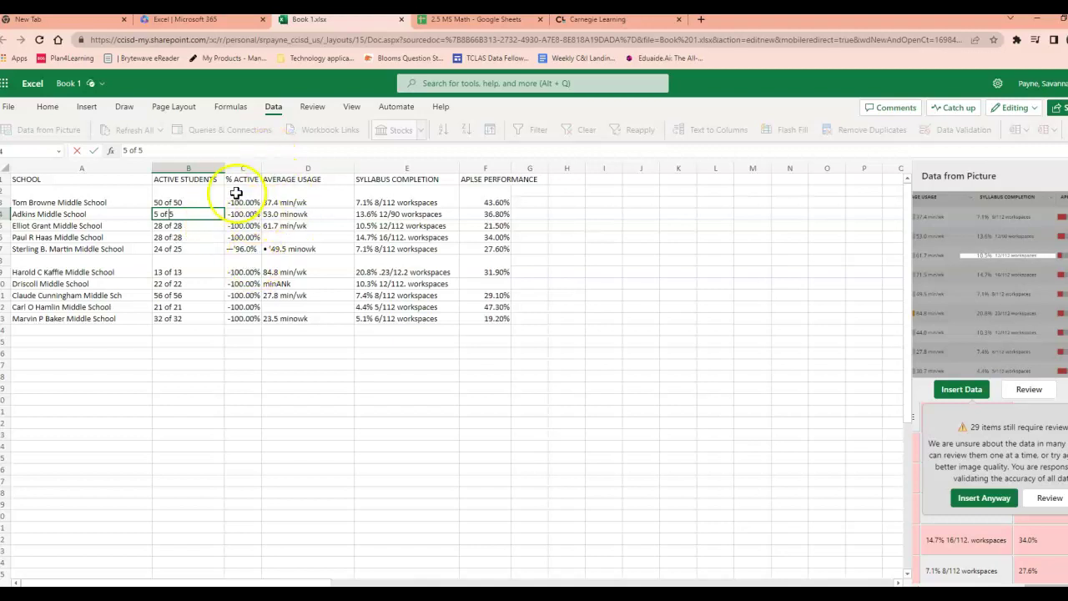
click(240, 202)
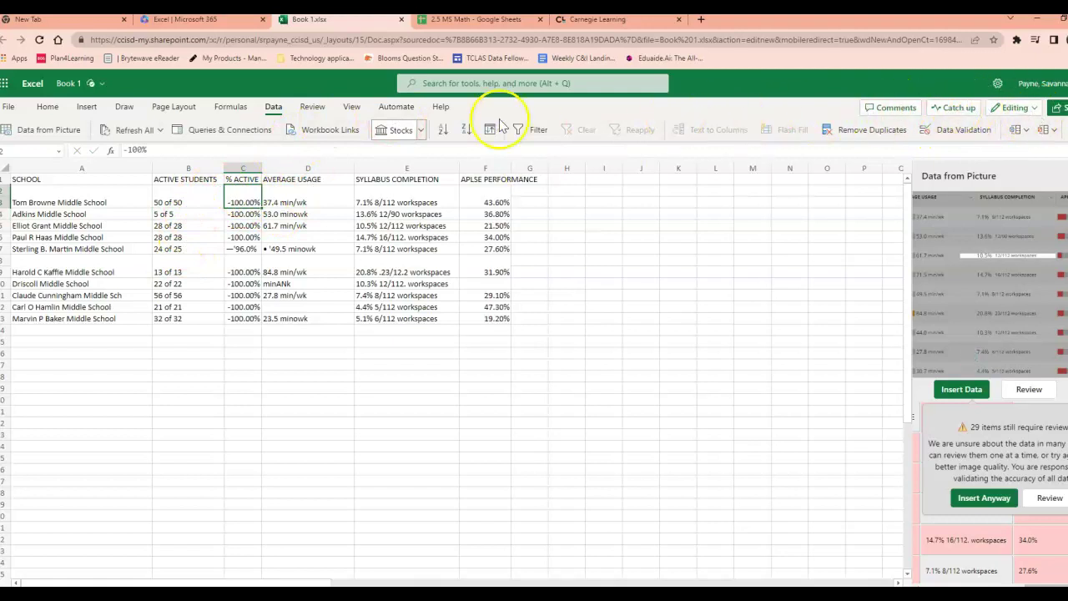
Use Find and Replace to replace every "-" in the sheet with nothing, removing the minus signs from the active percentages
click(47, 107)
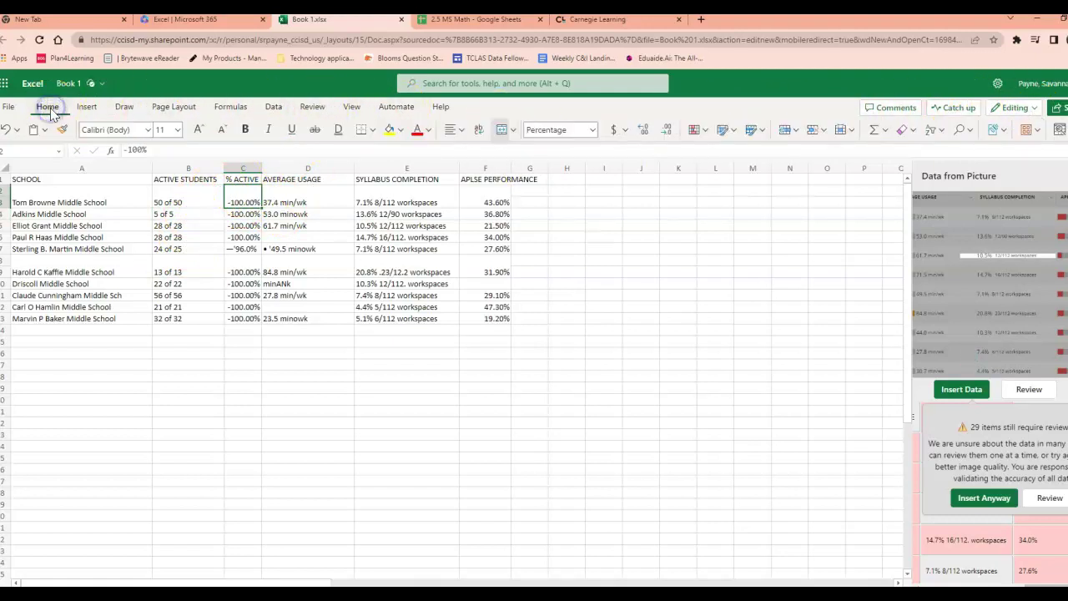
click(962, 132)
click(965, 171)
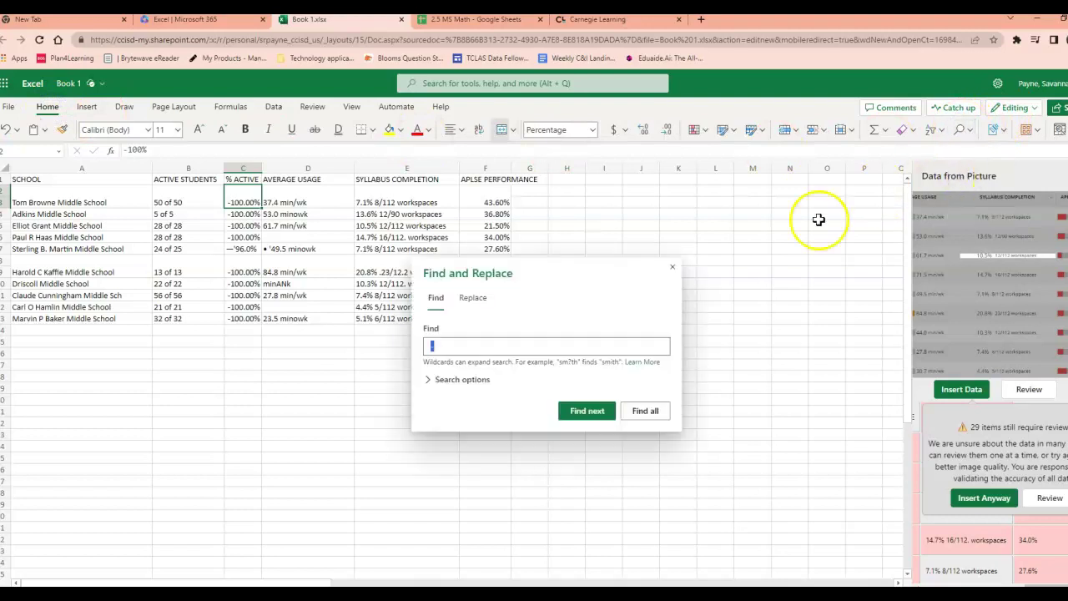
click(473, 297)
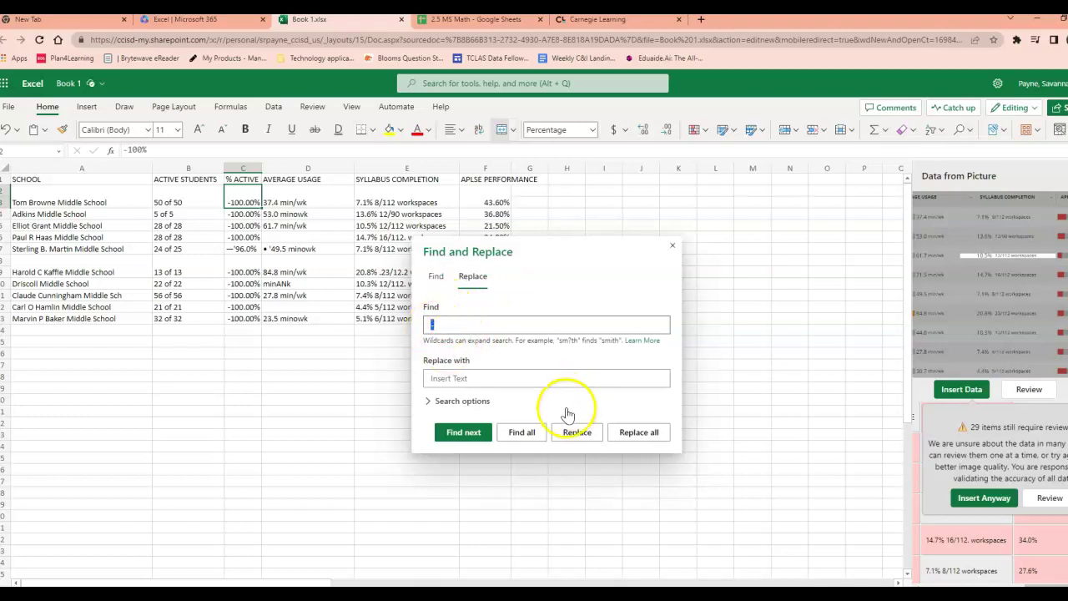
click(628, 435)
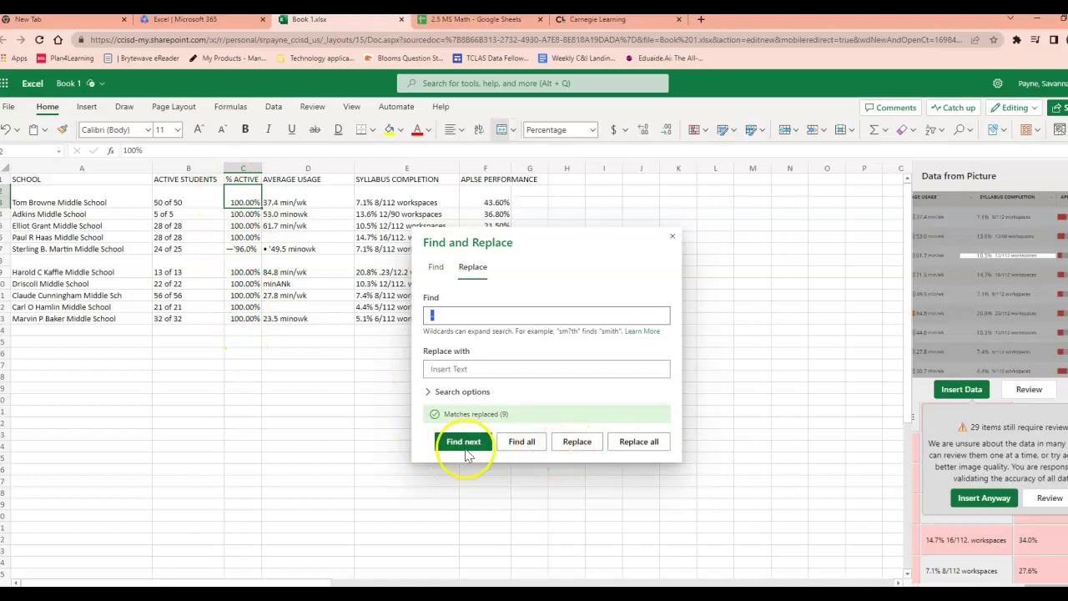
click(672, 236)
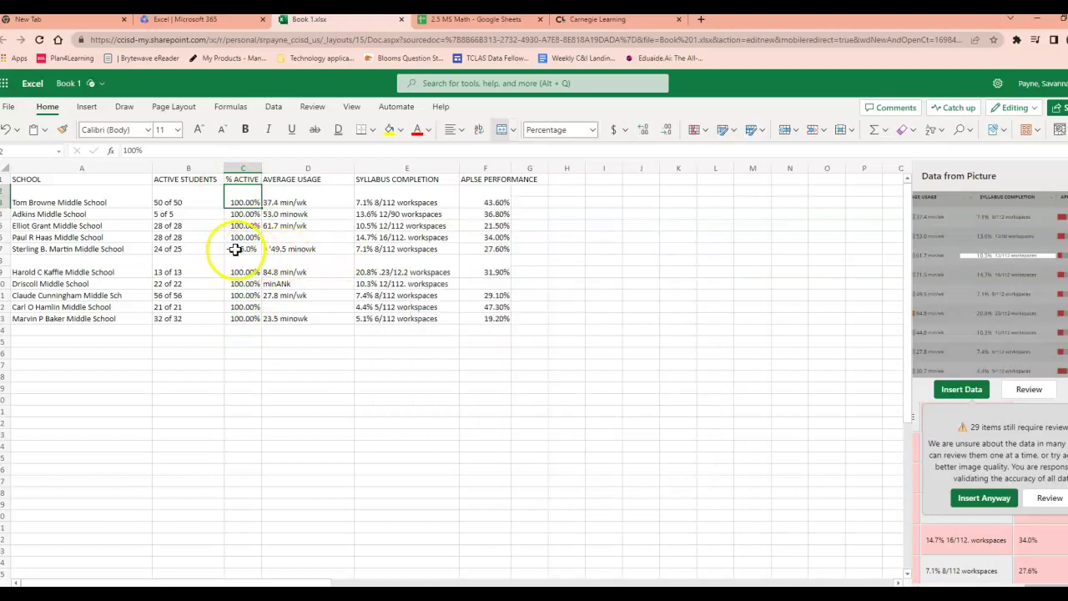
Correct the active percentage in cell C7 to 96.0%
click(242, 250)
double_click(242, 250)
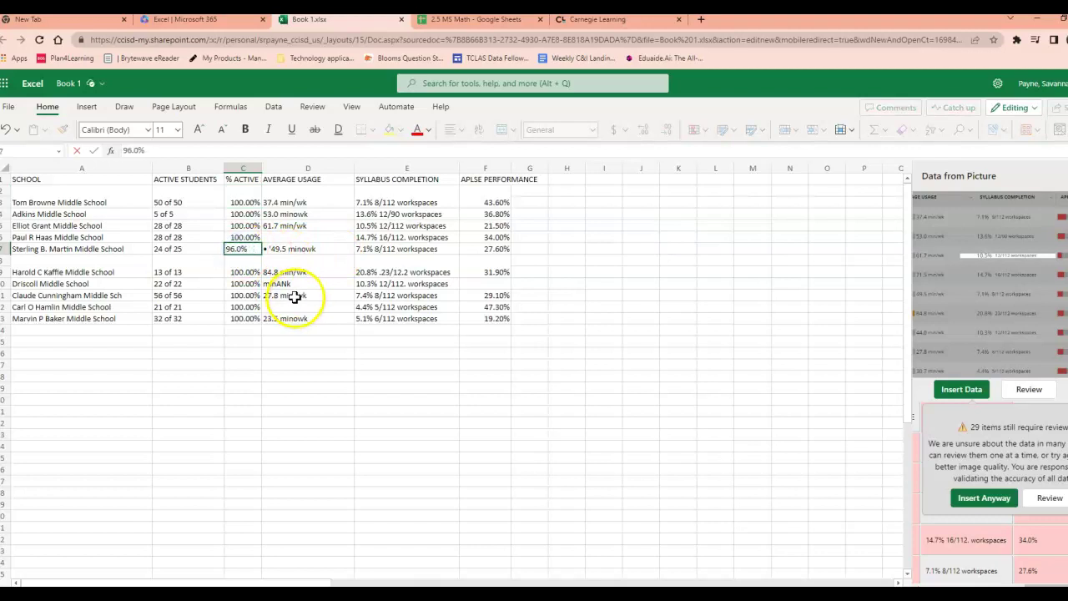
click(308, 457)
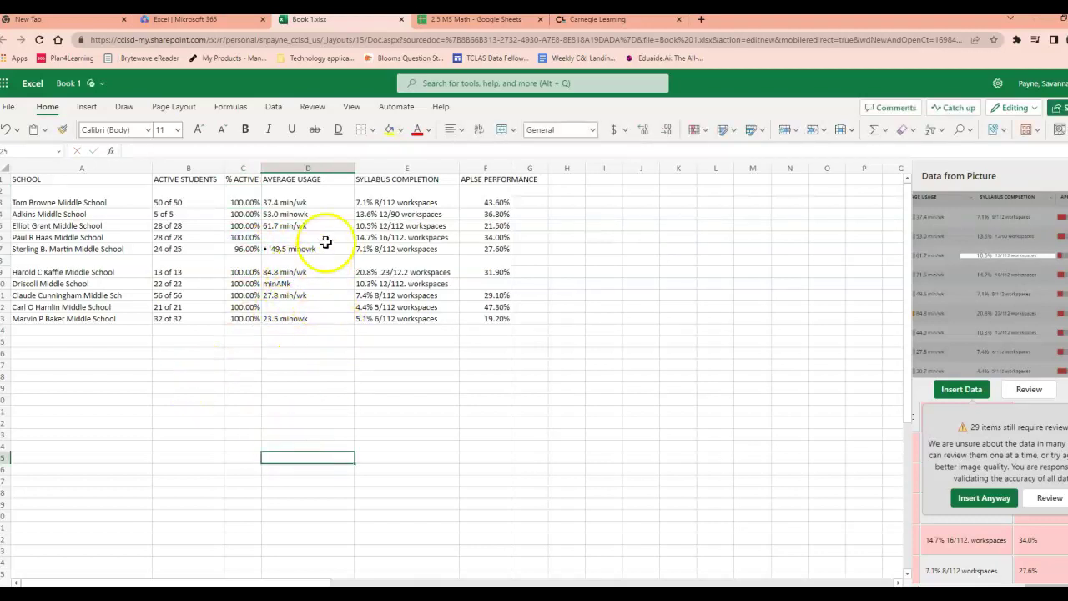
Correct the Adkins Middle School average usage in cell D4 to "53.0 min/wk"
double_click(311, 203)
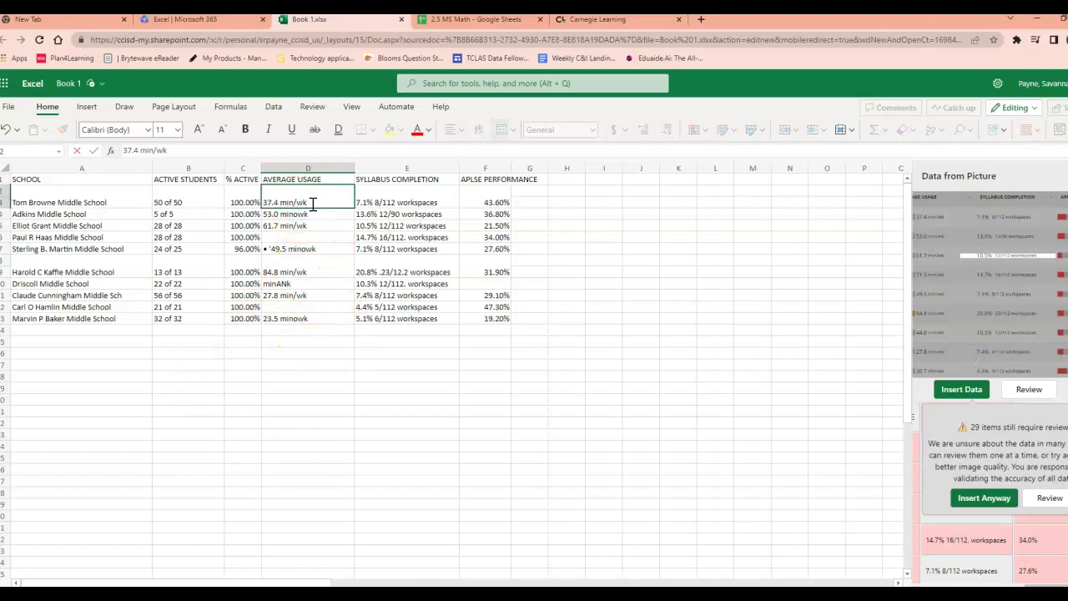
click(297, 213)
double_click(297, 213)
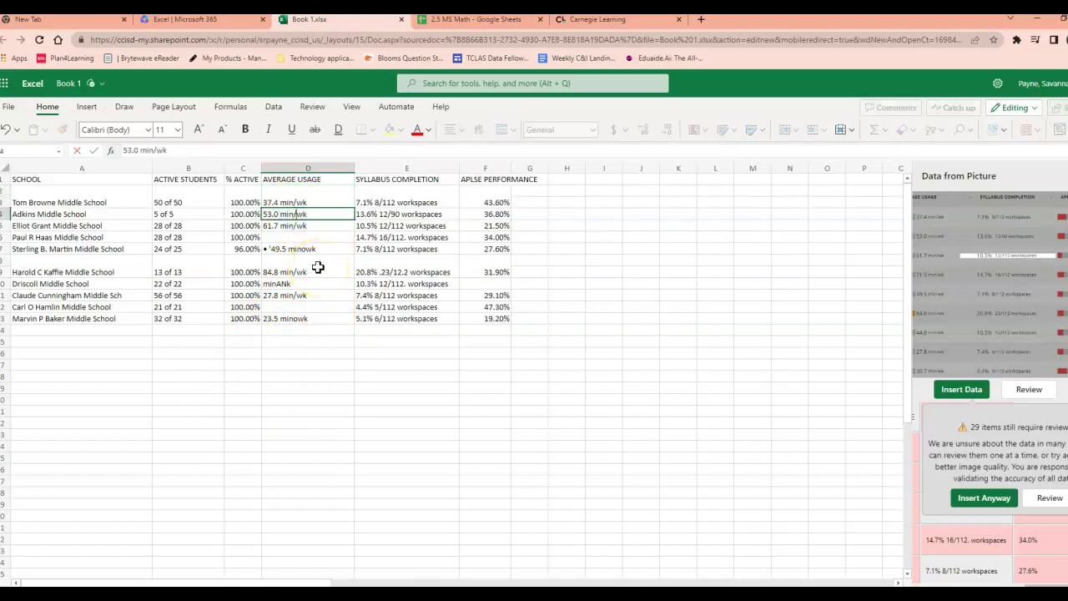
click(268, 237)
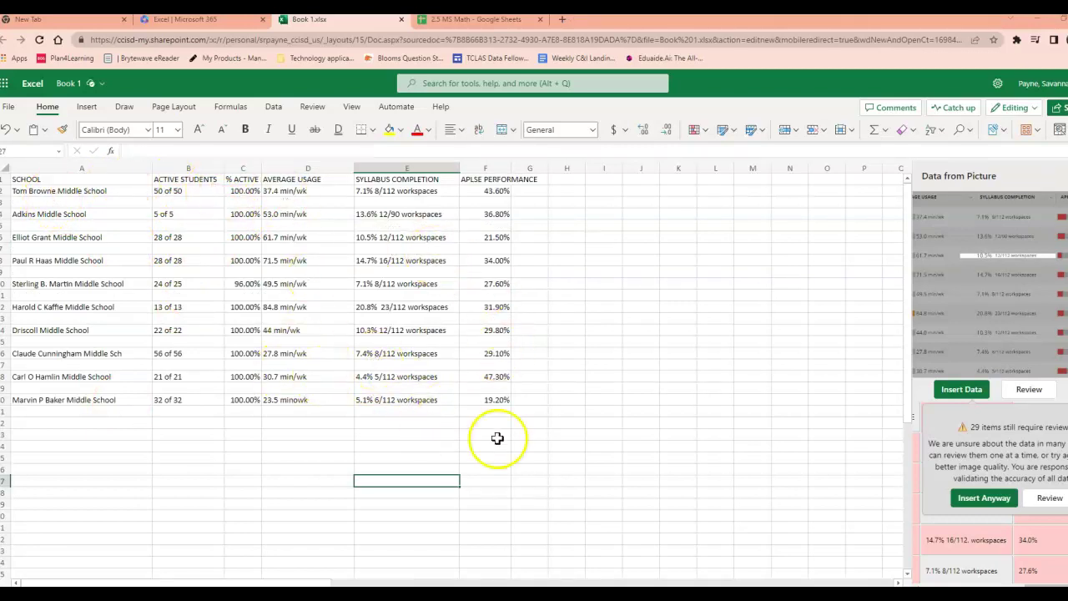
Copy the school data in A2:E20 and paste it into the 2.5 MS Math Google Sheets file starting at cell A3
click(68, 193)
drag(69, 192, 442, 398)
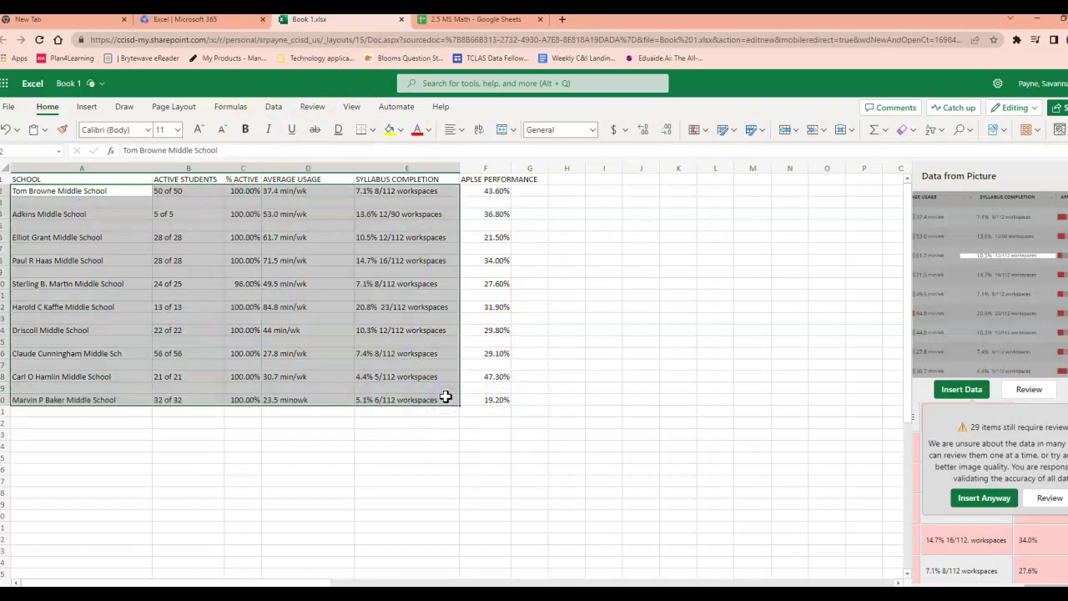
key(ctrl+c)
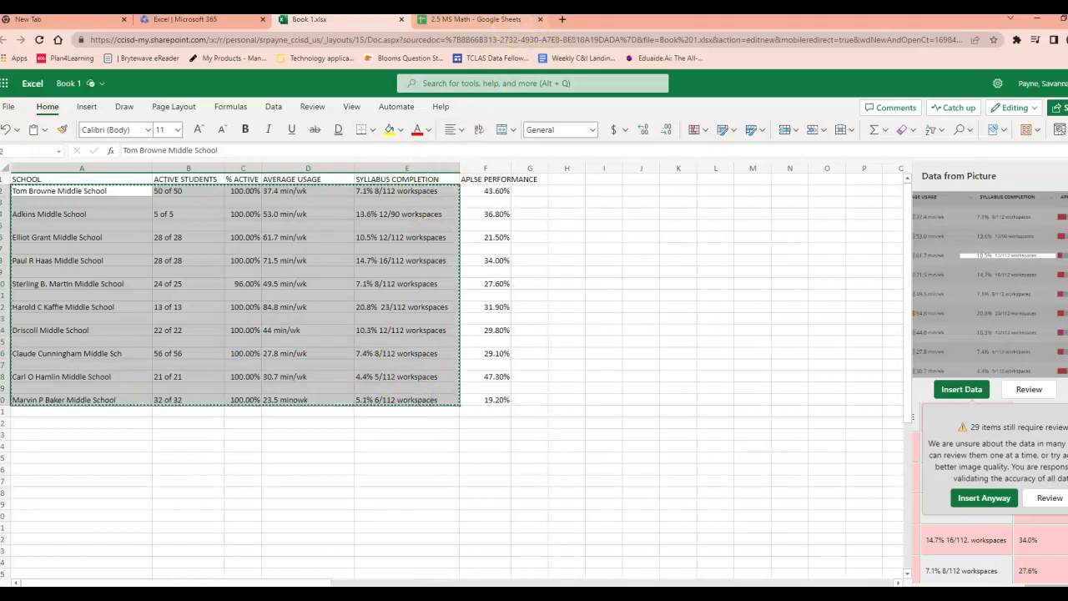
click(489, 19)
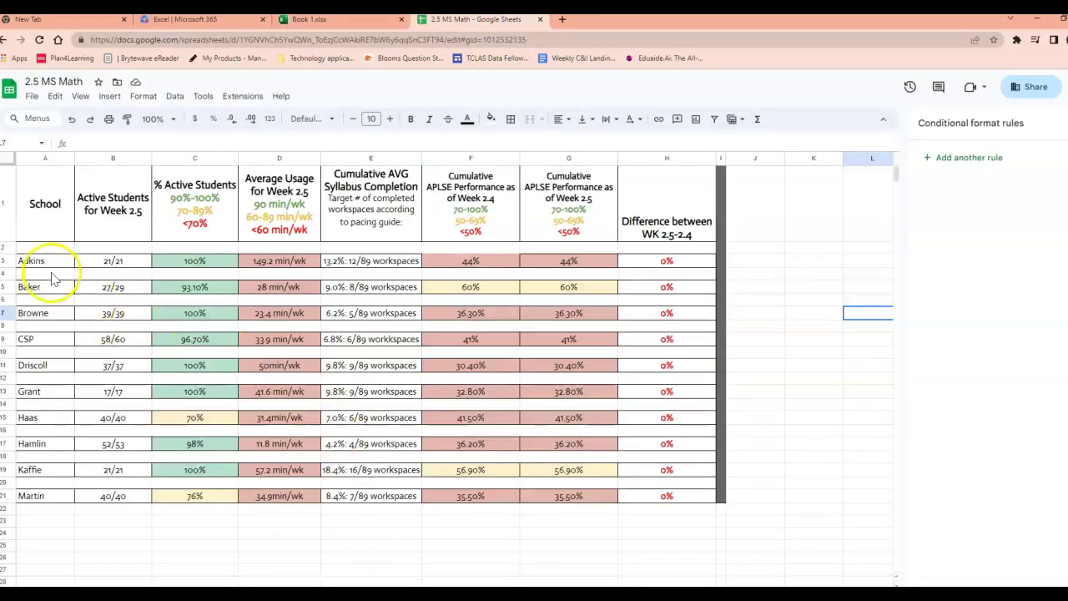
click(33, 261)
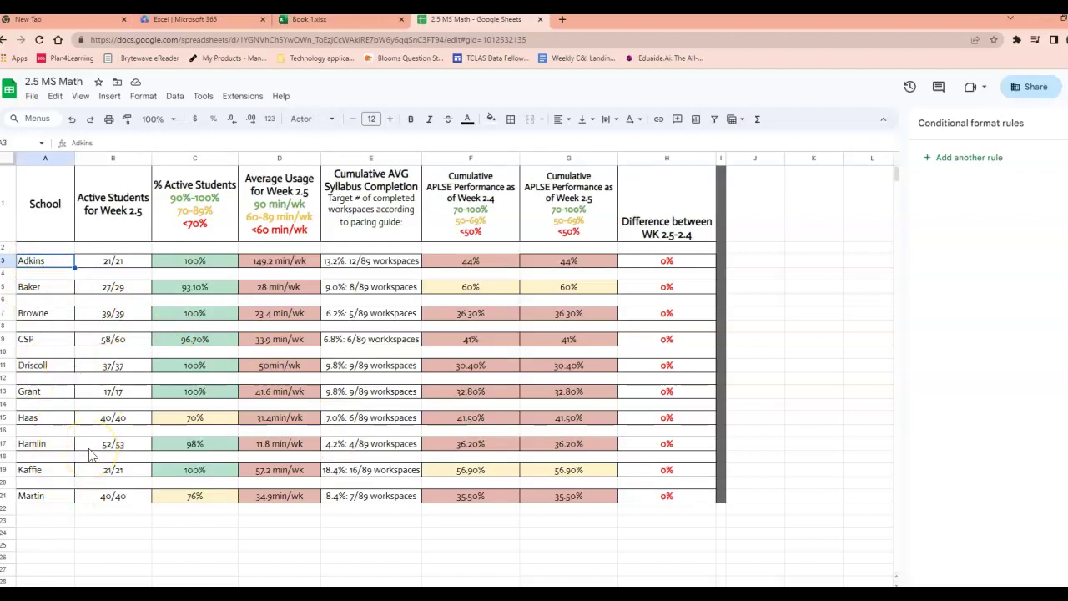
key(ctrl+v)
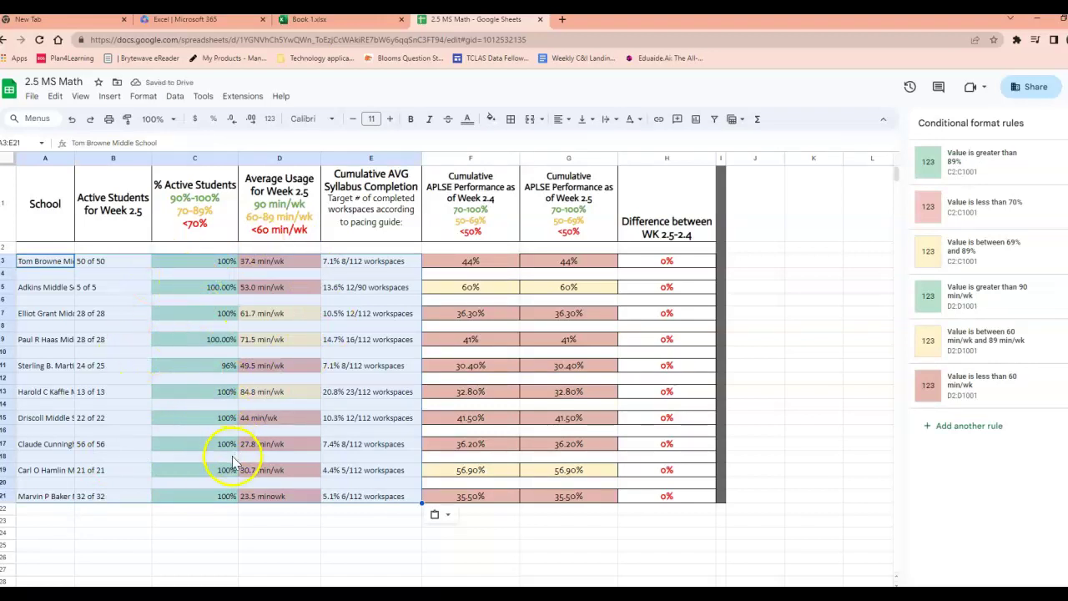
Set the % Active Students value in cell C19 to 65%
click(226, 534)
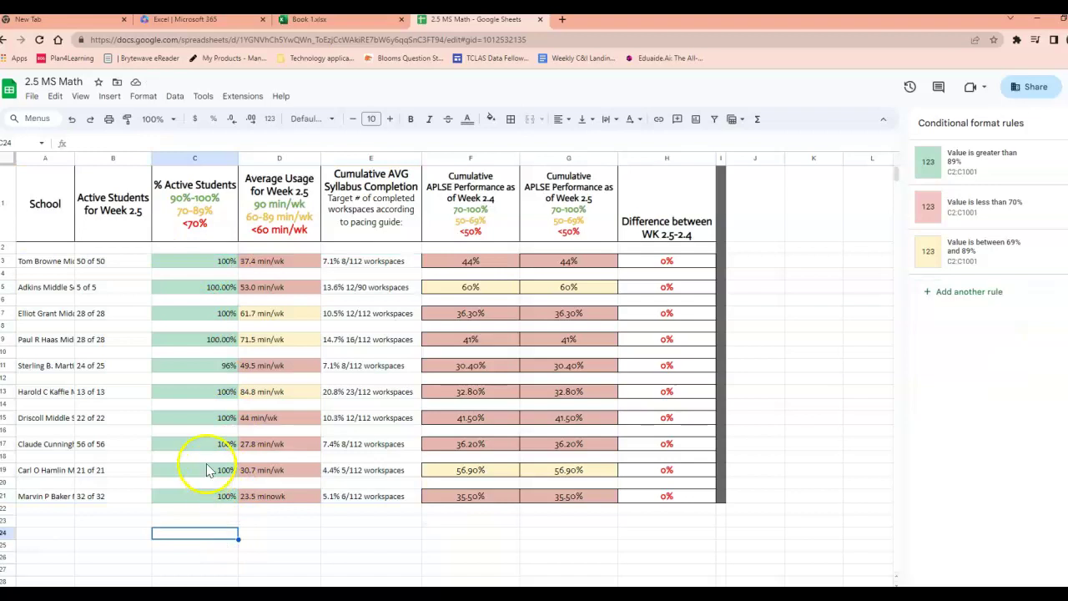
click(207, 472)
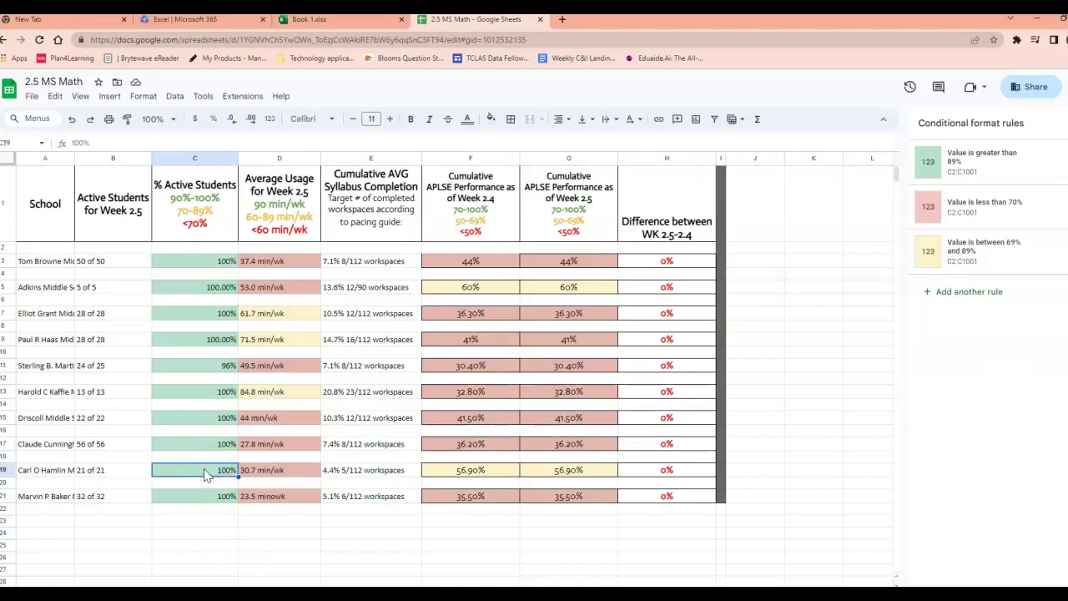
double_click(183, 472)
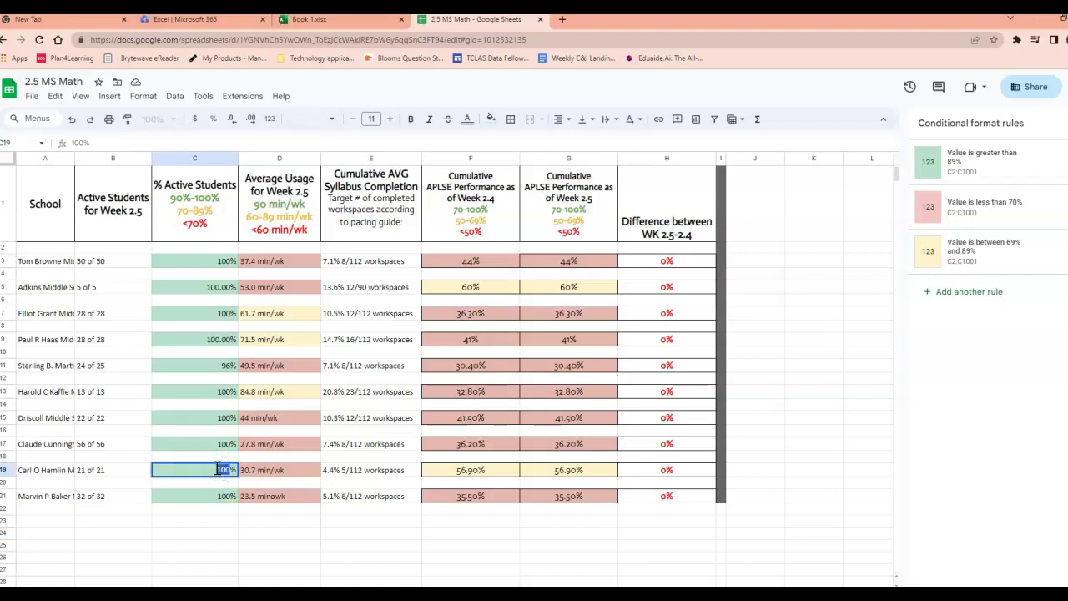
text(65)
key(Return)
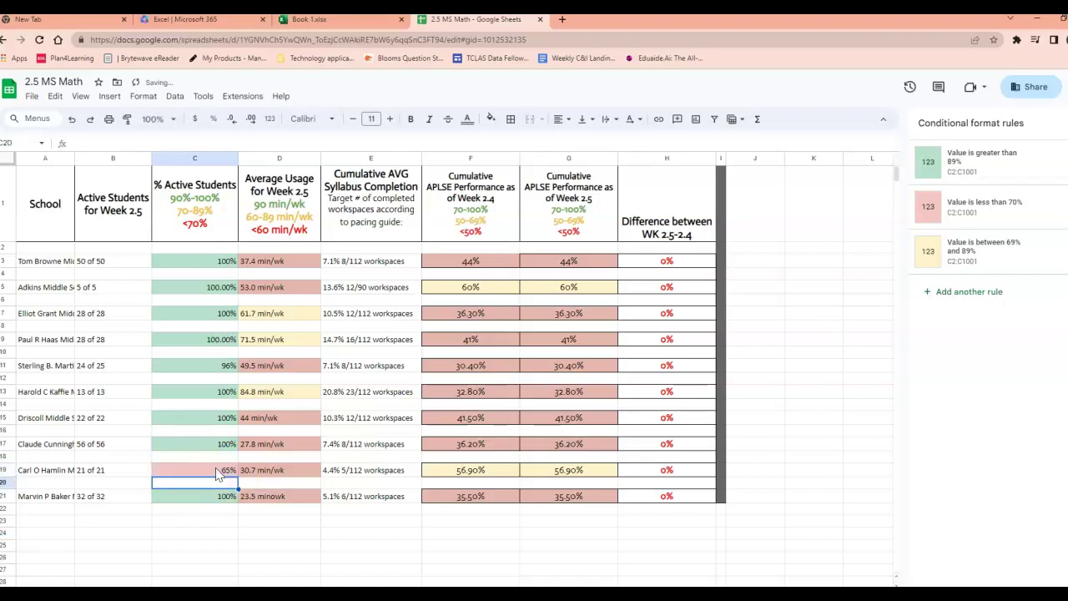
Set the % Active Students value in cell C17 to 75%
click(204, 439)
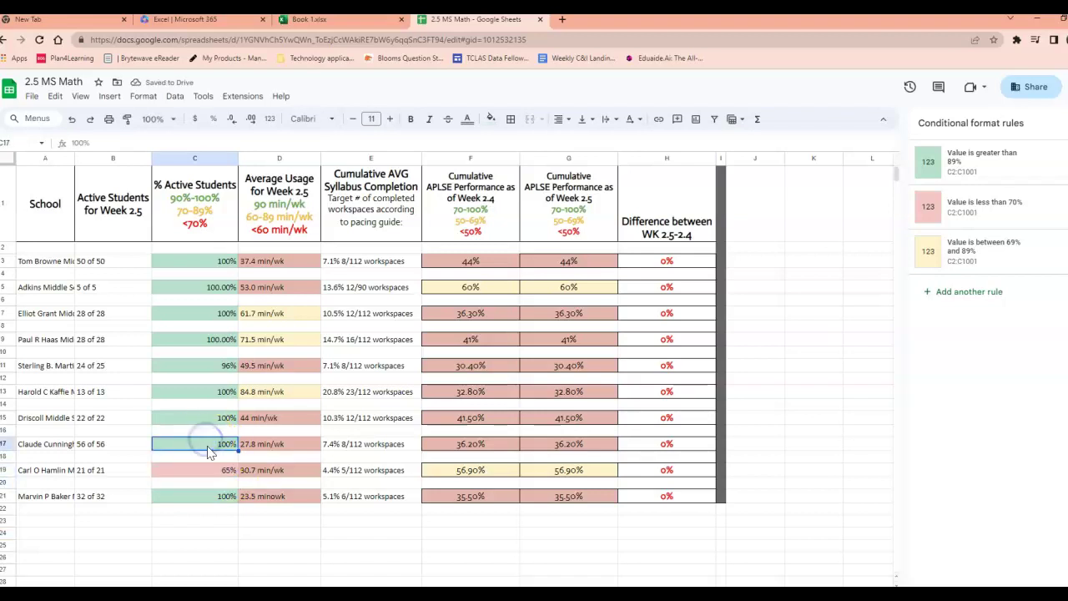
double_click(207, 449)
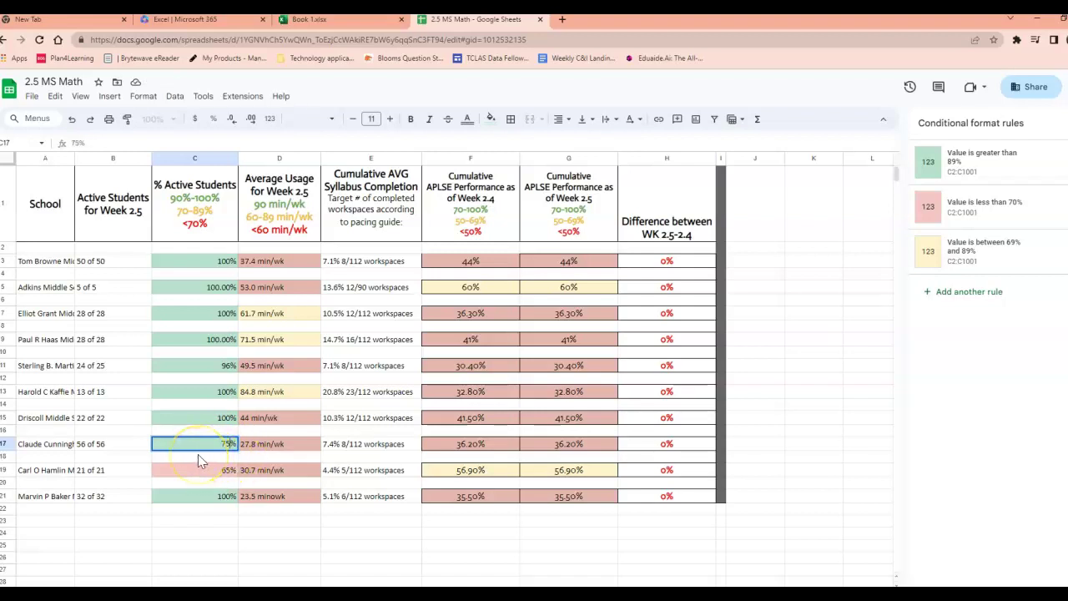
click(197, 457)
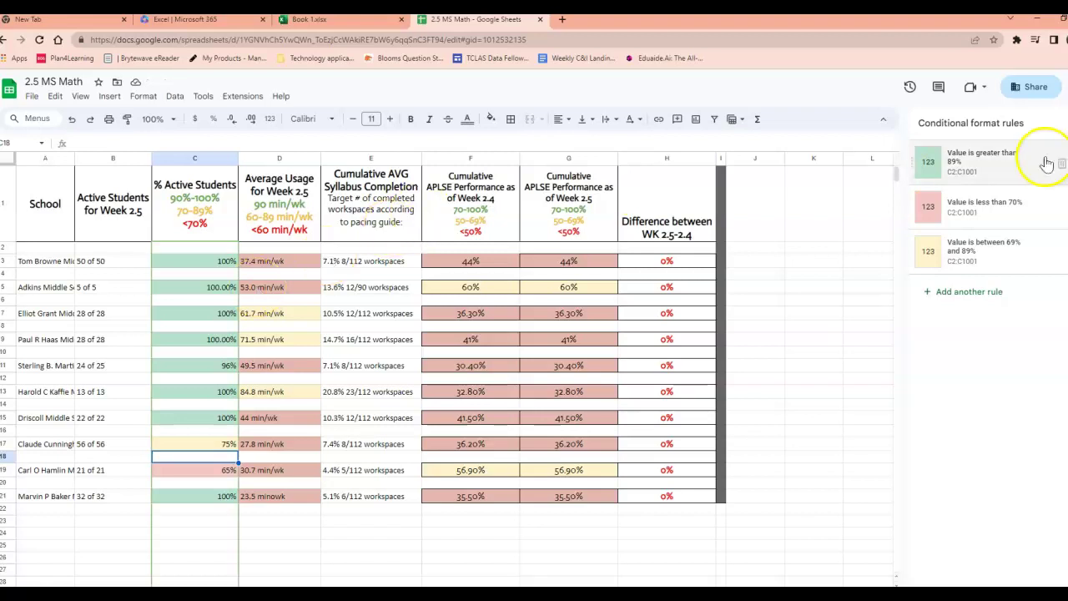
Correct the average usage unit in cell D21 to min/wk and set the entry to "90 min/wk"
click(278, 158)
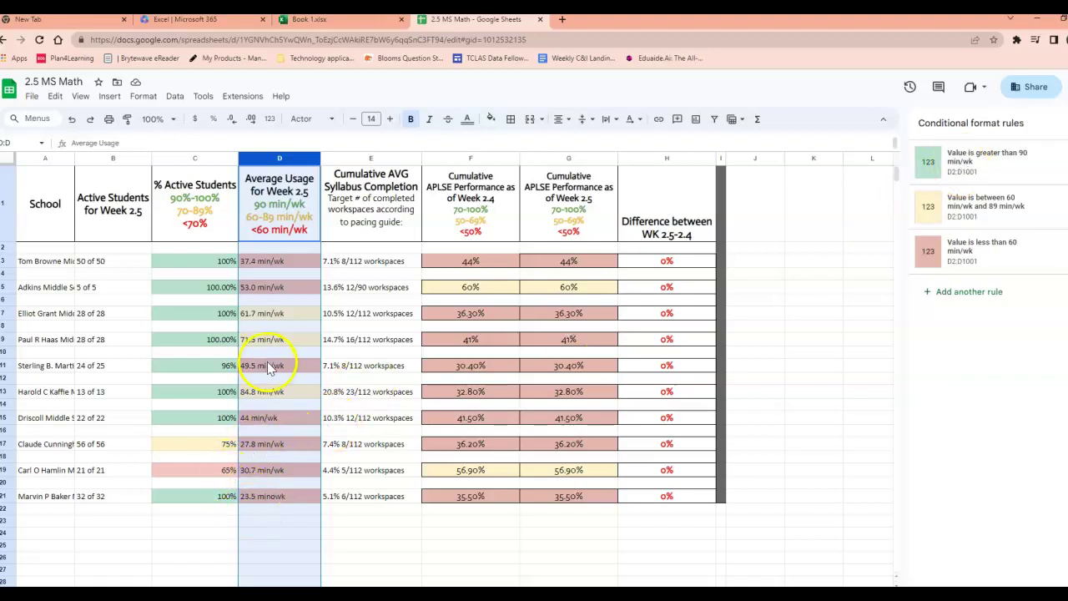
click(274, 498)
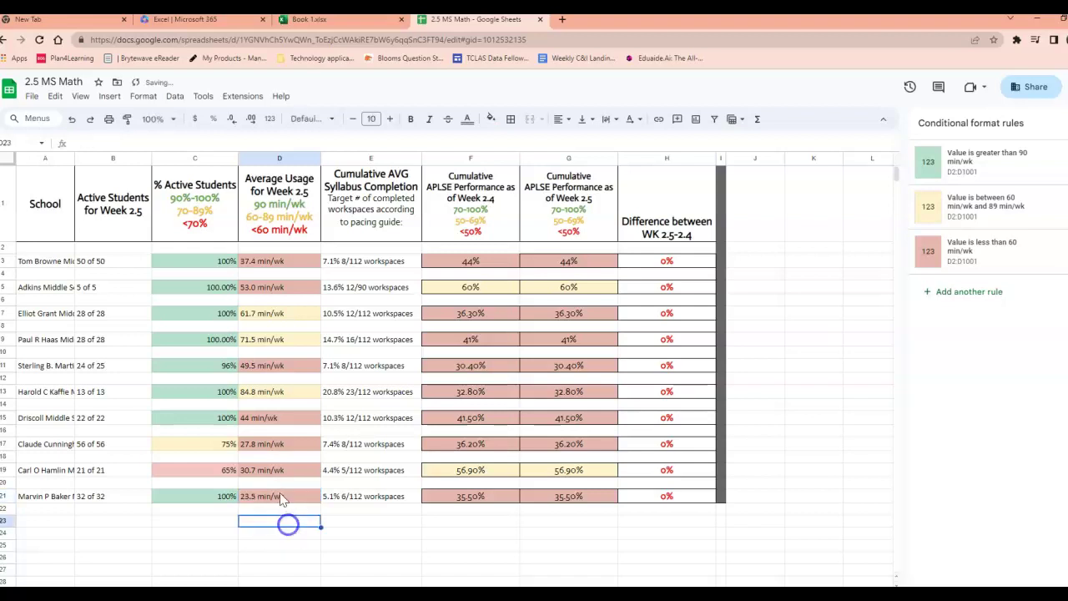
click(254, 499)
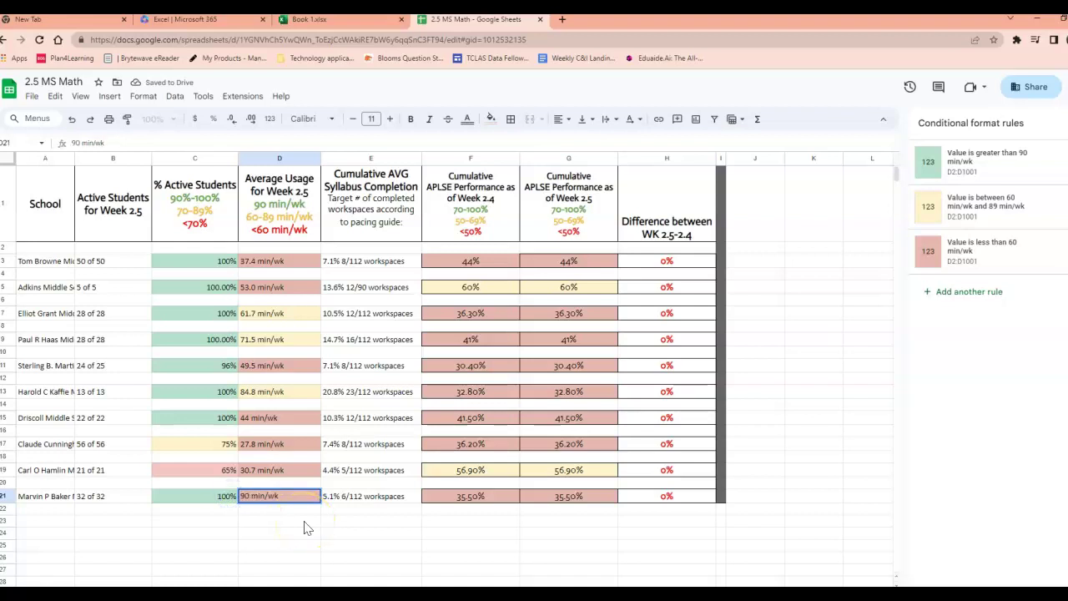
key(Return)
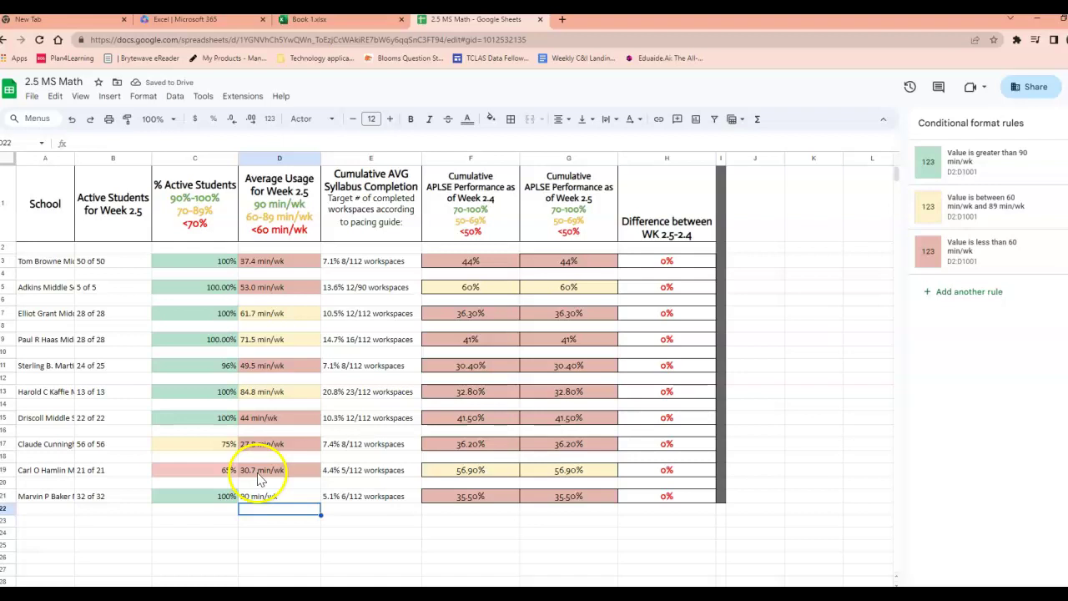
Raise the average usage in cell D21 above the 90-minute threshold by setting it to "91min/wk"
click(254, 497)
double_click(254, 497)
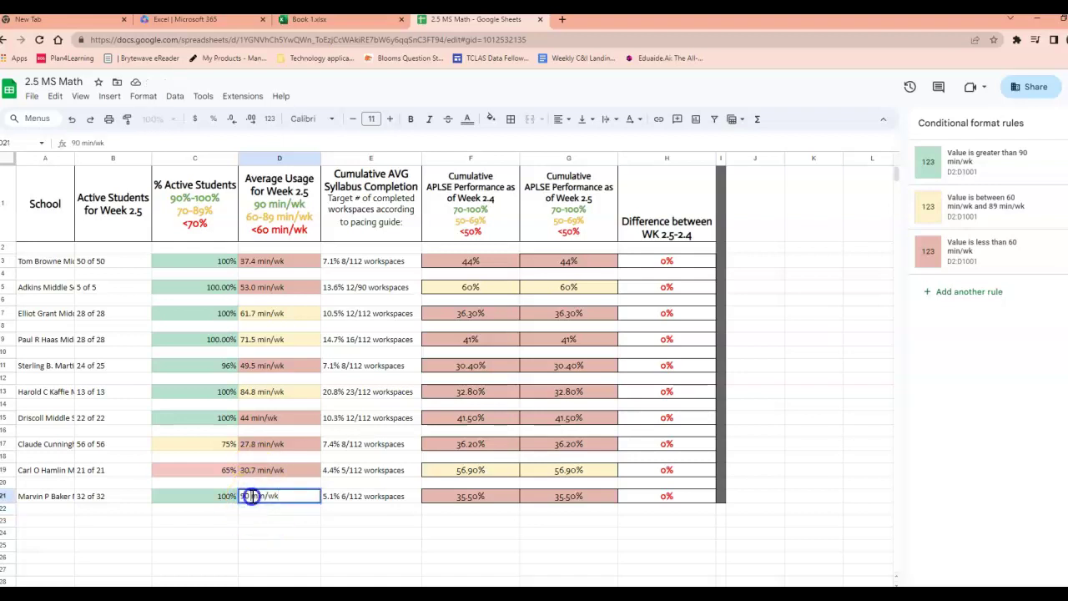
key(Return)
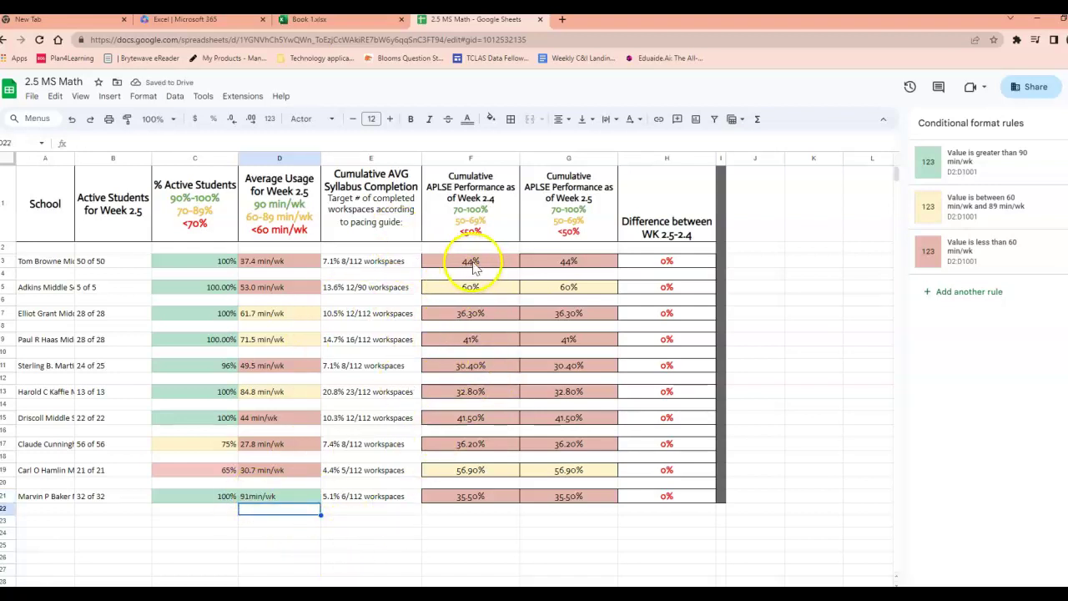
Copy the APLSE performance values in F2:F20 of Book 1.xlsx and paste them into G3:G21 of the 2.5 MS Math Google Sheets file
click(333, 25)
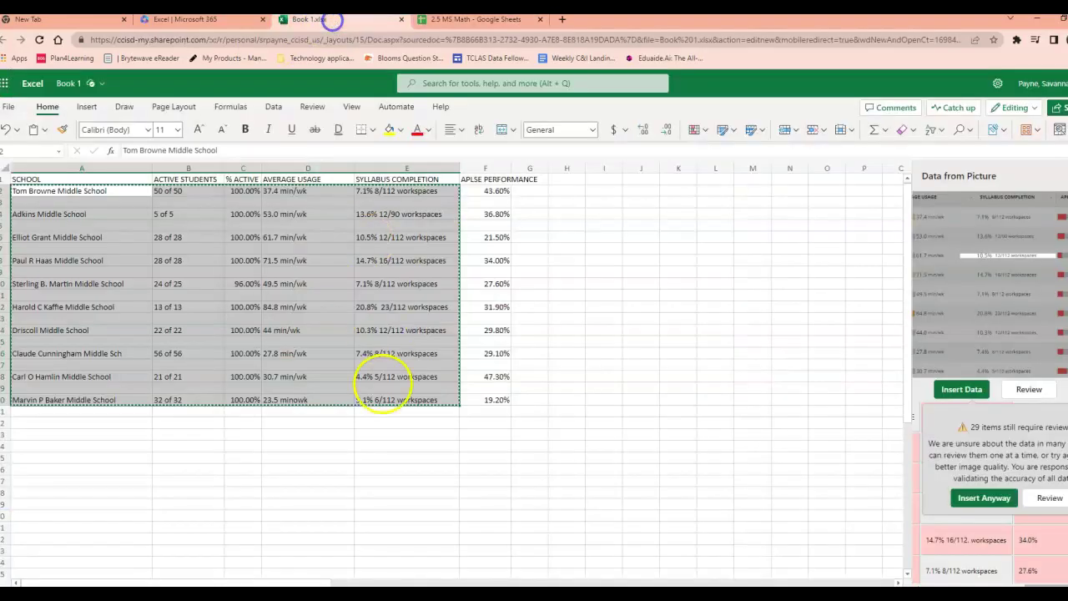
click(604, 294)
drag(482, 190, 484, 400)
key(ctrl+c)
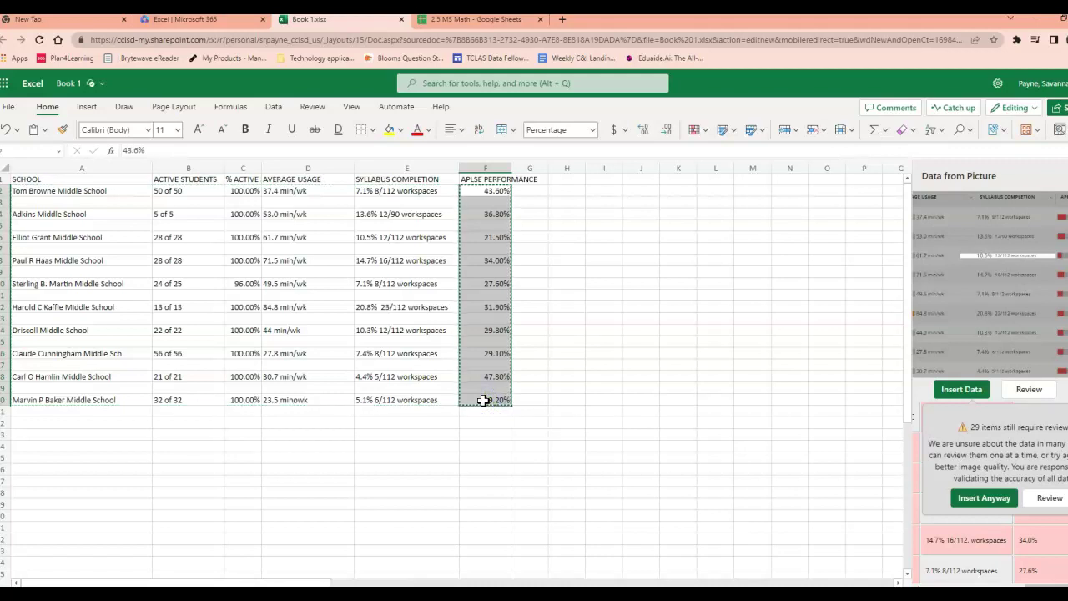
click(474, 19)
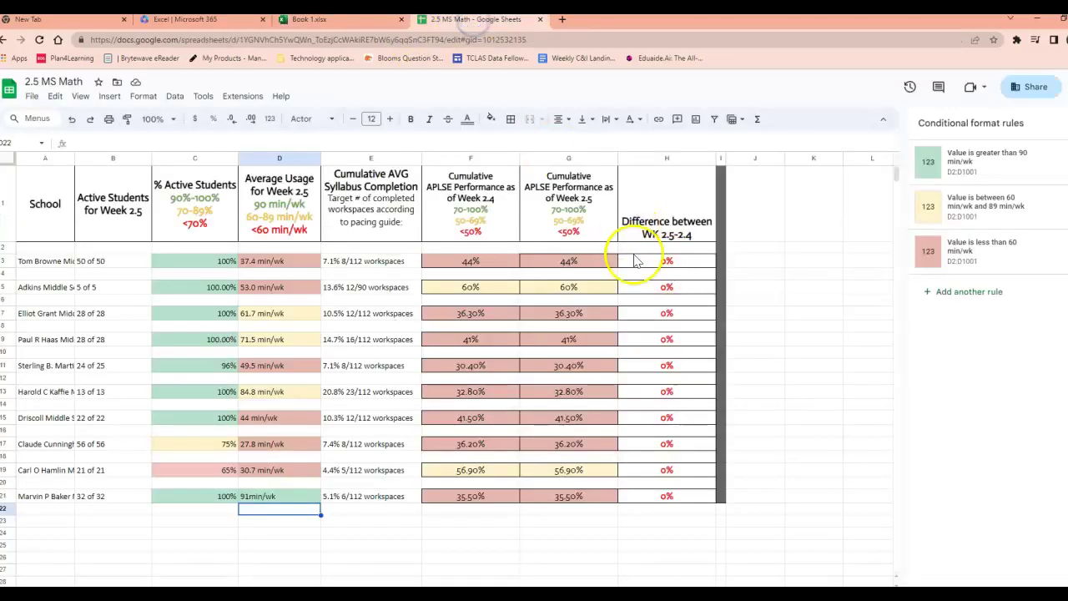
drag(565, 263, 553, 488)
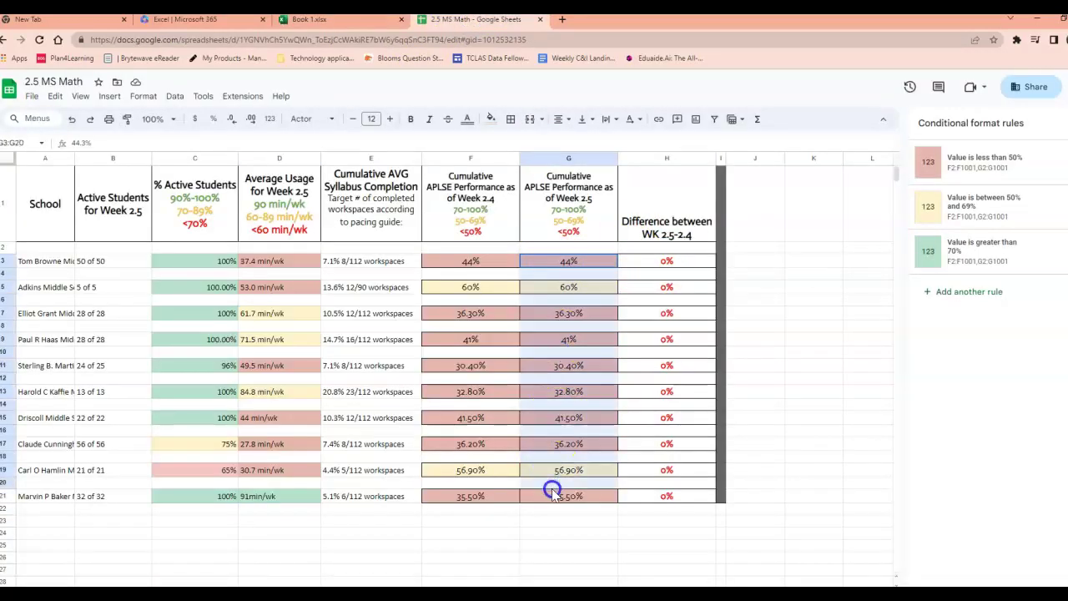
drag(561, 265, 555, 499)
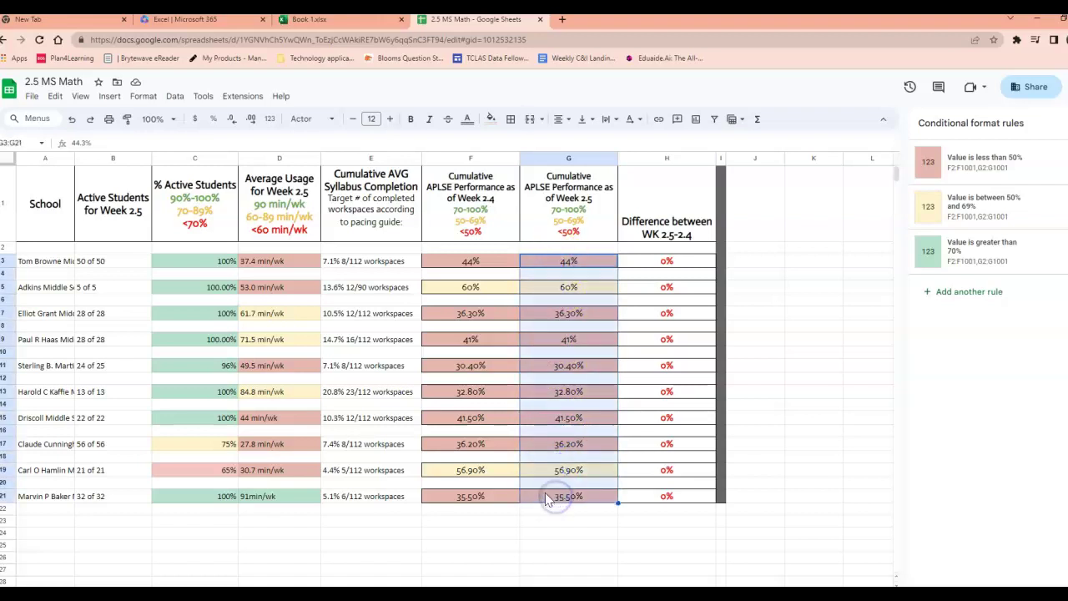
key(ctrl+v)
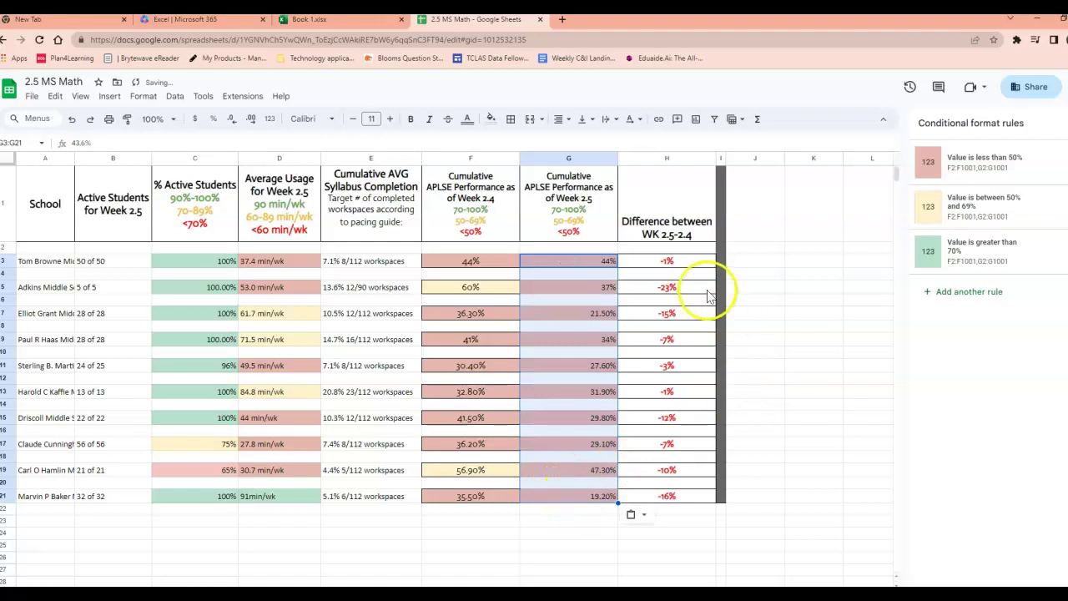
click(499, 547)
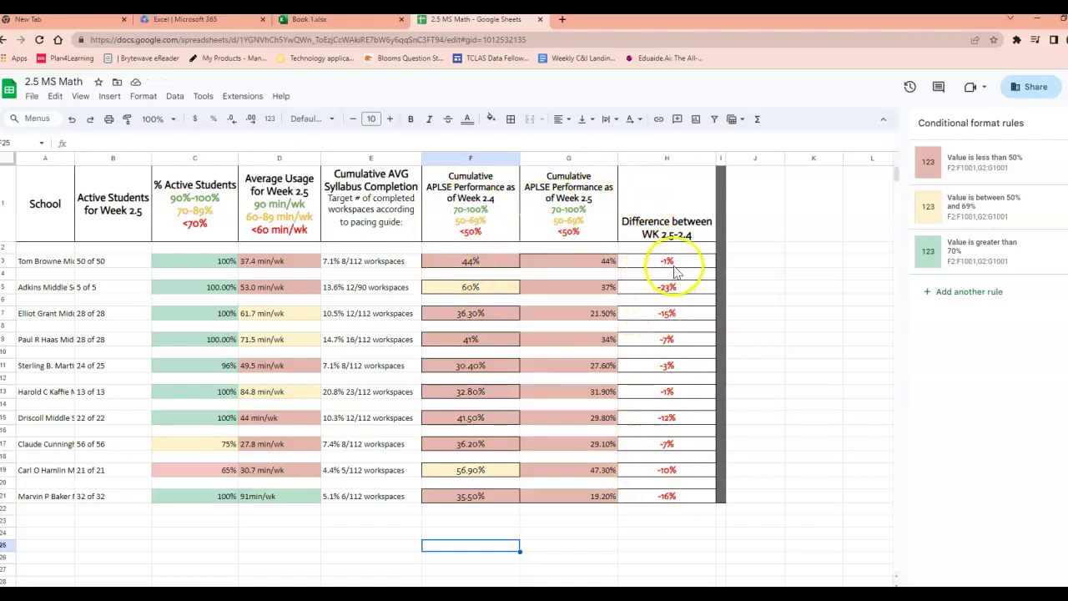
click(503, 261)
click(566, 263)
click(489, 260)
click(554, 257)
click(488, 264)
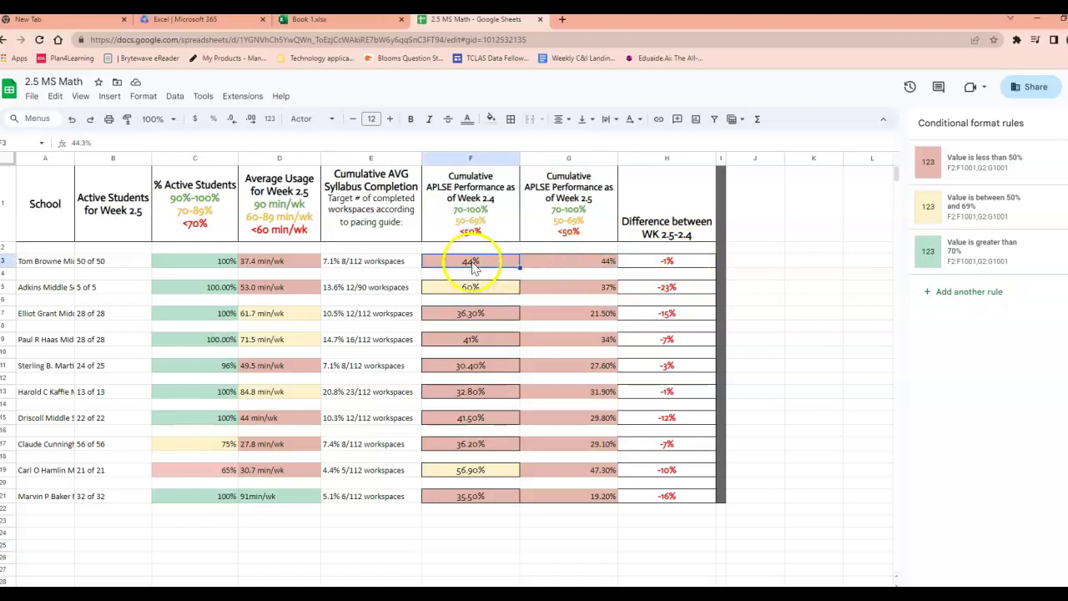
drag(474, 263, 481, 496)
Set the Week 2.4 cumulative APLSE performance in cell F3 to 23%
click(472, 262)
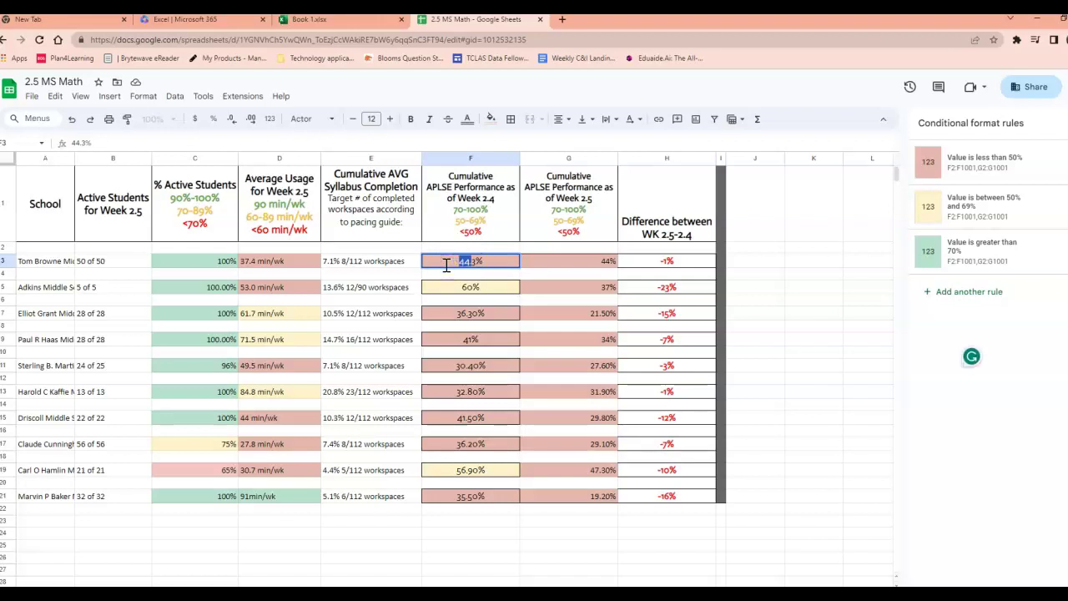
key(Return)
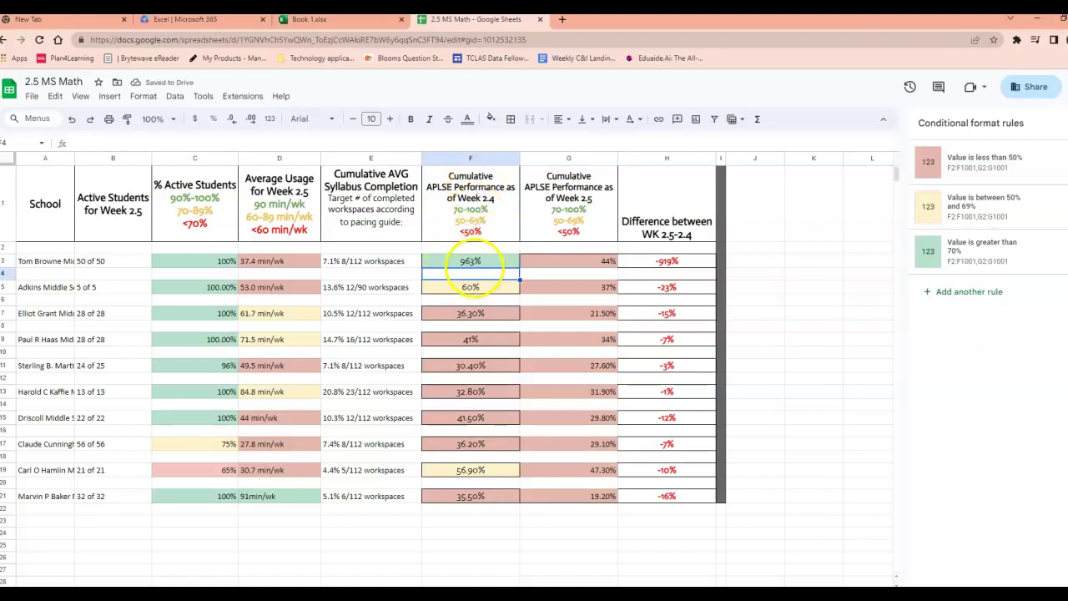
click(472, 264)
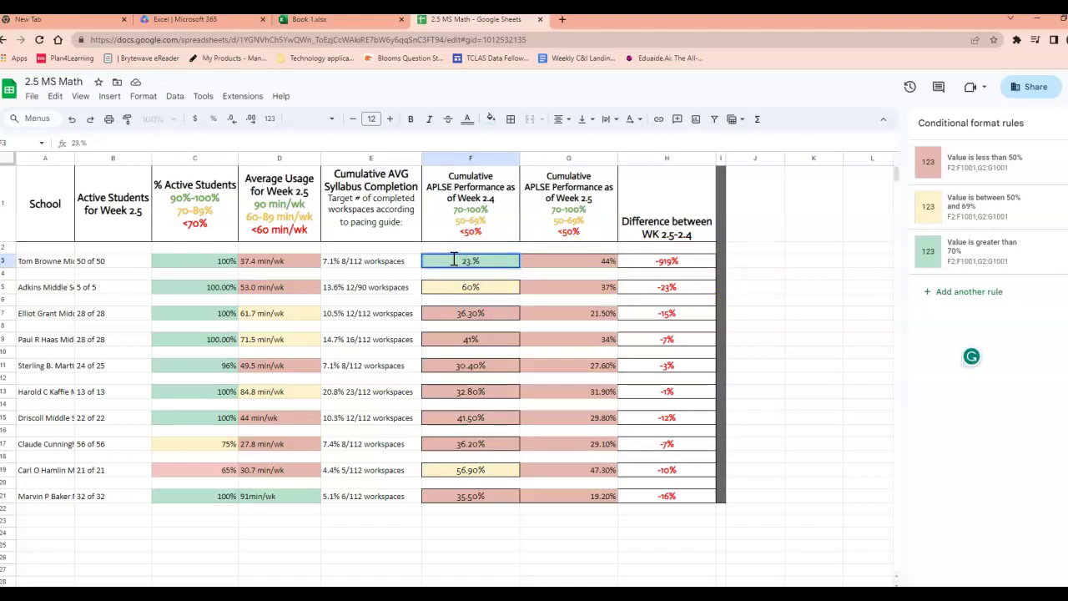
key(Return)
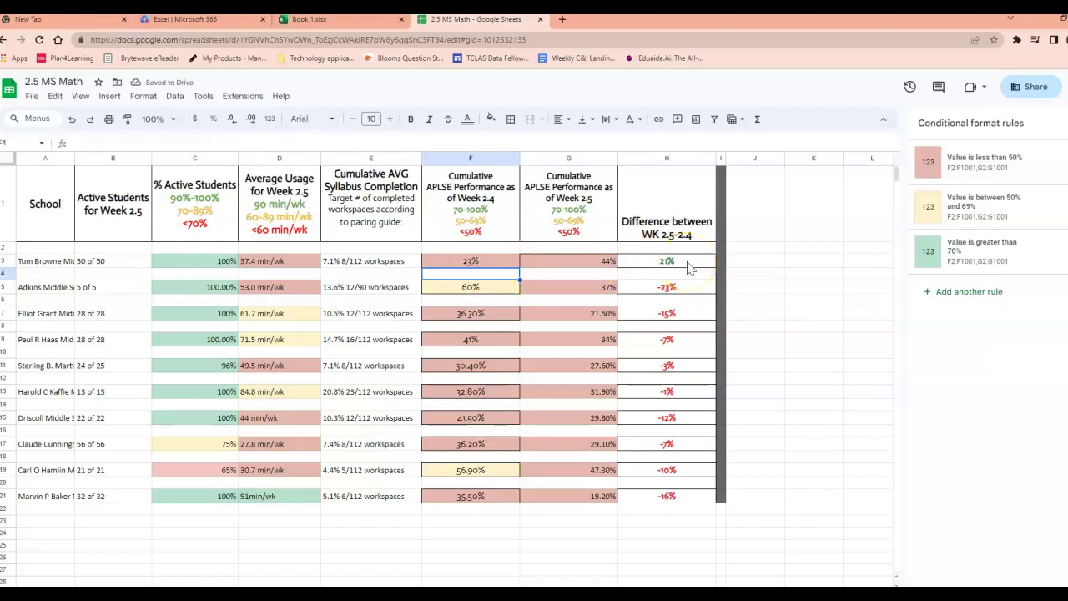
Set the Week 2.5 cumulative APLSE performance in cell G3 to 85%
drag(584, 265, 569, 382)
click(571, 263)
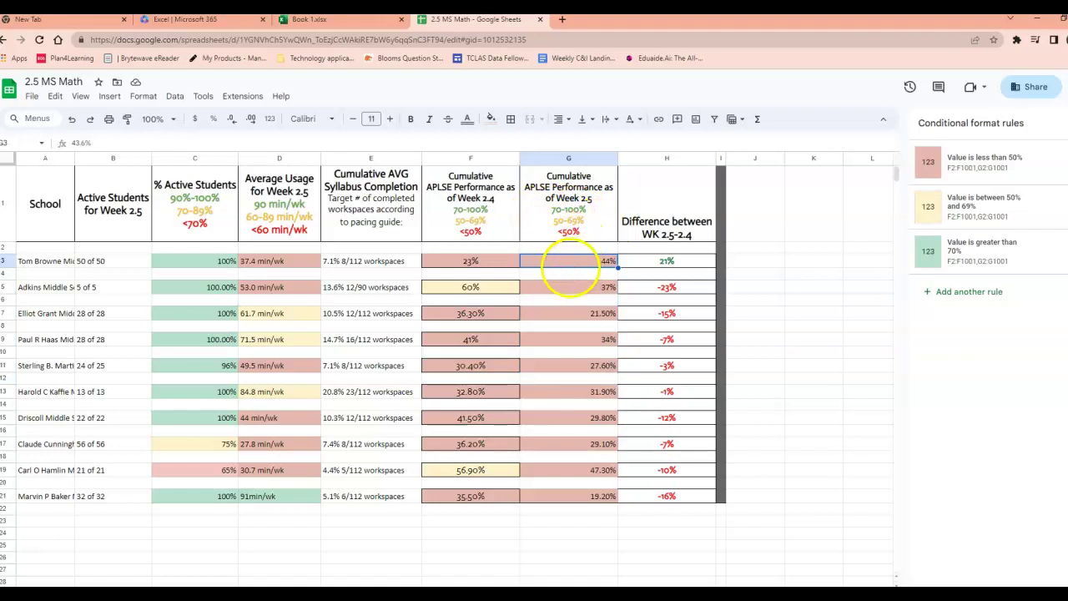
key(Return)
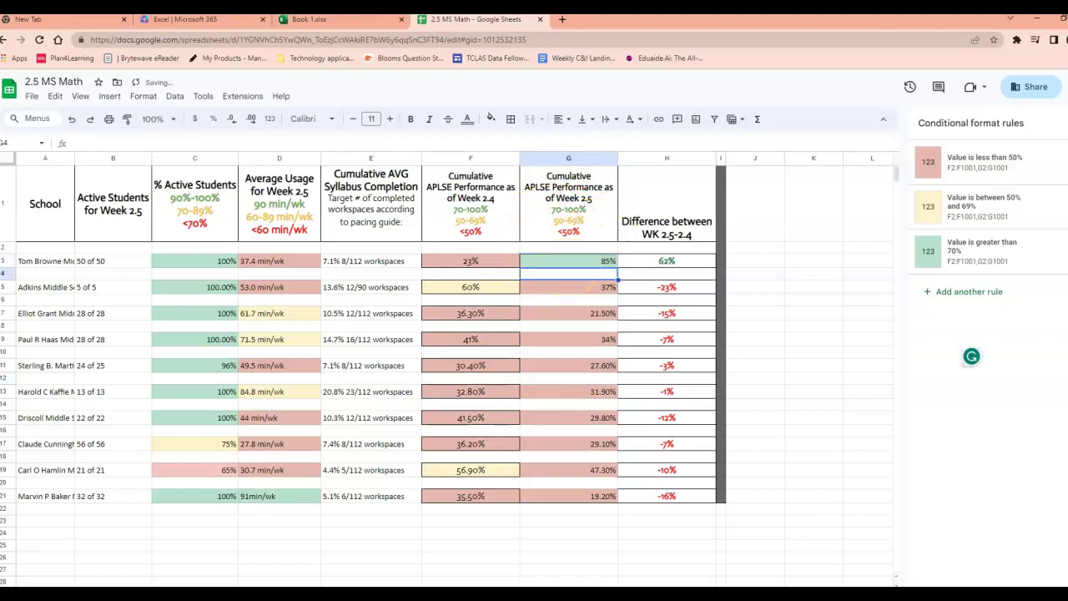